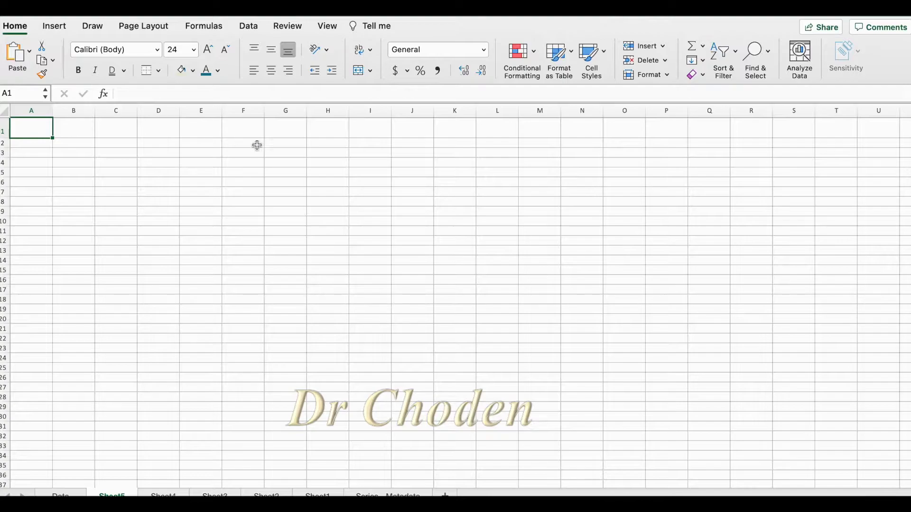
# Step: Shade cells A1:I1 with the lightest aqua theme fill color
pyautogui.moveTo(33, 131); pyautogui.dragTo(371, 137)
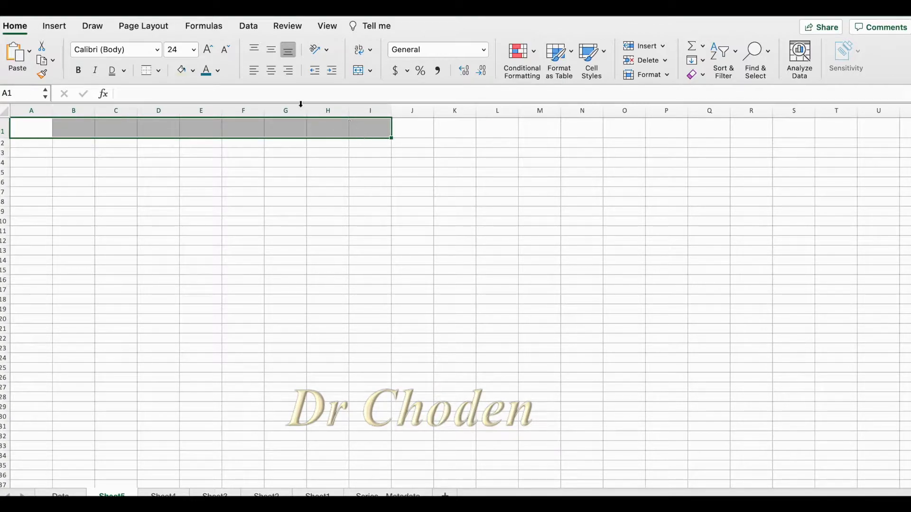
pyautogui.click(193, 70)
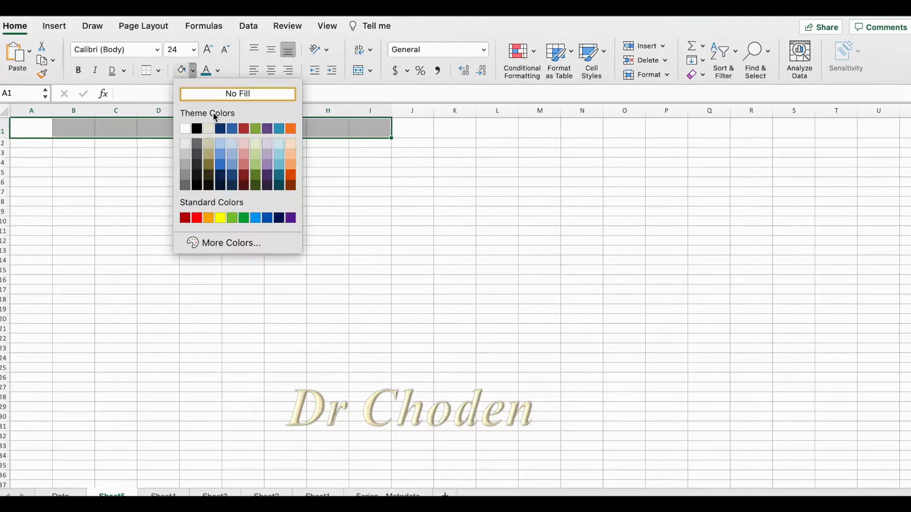
pyautogui.click(283, 147)
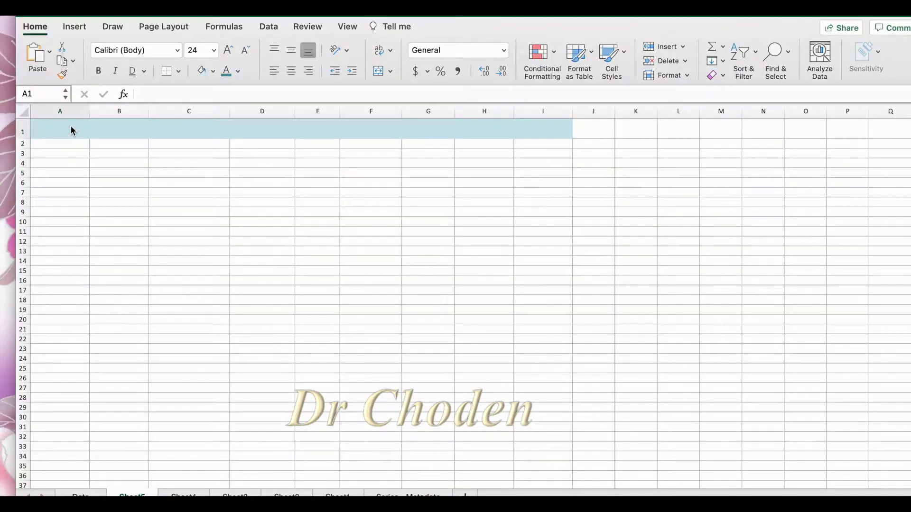
# Step: Enter Monday in A1 and autofill the days of the week across through I1 using the Fill Series option
pyautogui.click(72, 130)
pyautogui.write('Mon')
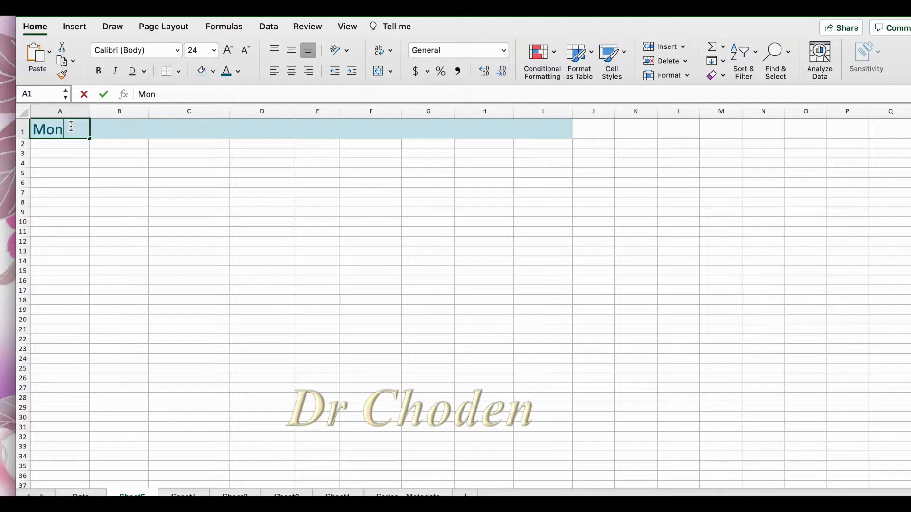
pyautogui.write('day')
pyautogui.click(62, 113)
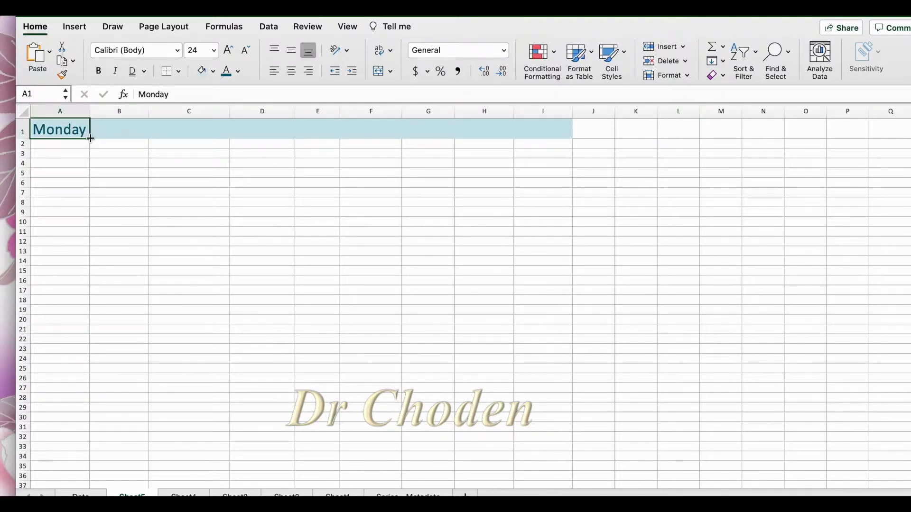
pyautogui.moveTo(90, 139); pyautogui.dragTo(551, 148)
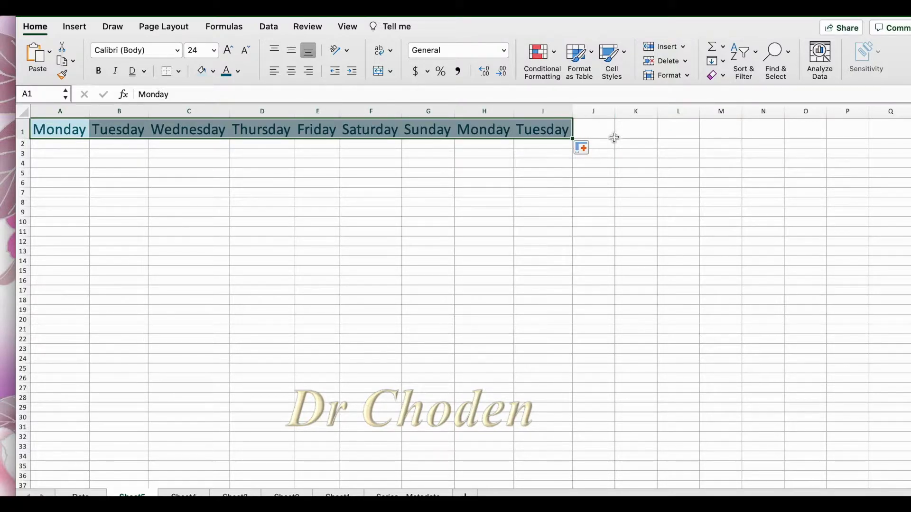
pyautogui.click(586, 149)
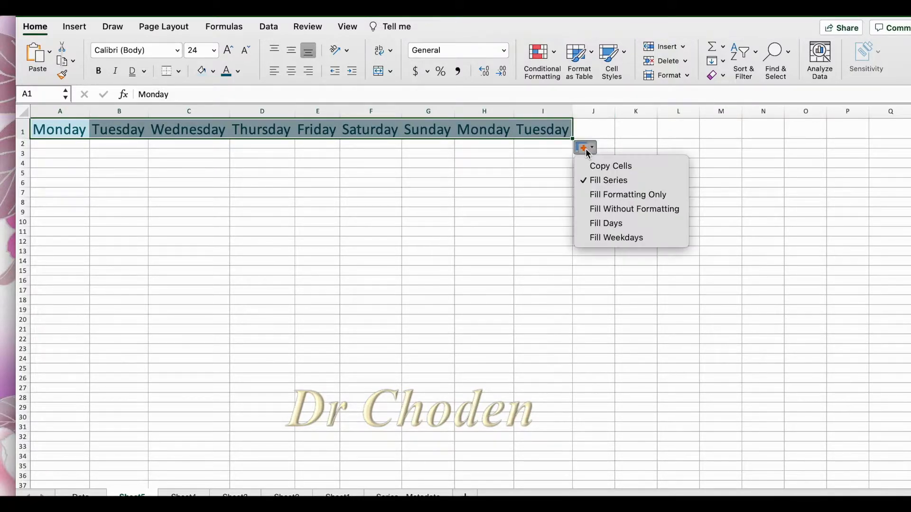
pyautogui.click(606, 181)
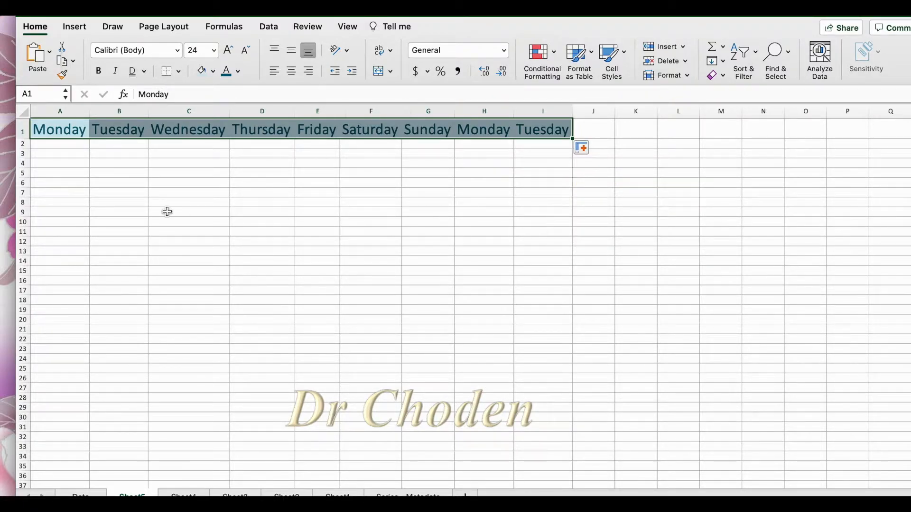
# Step: Enter 1 in A4 and autofill it across through G4 as an increasing series from 1 to 7
pyautogui.click(75, 162)
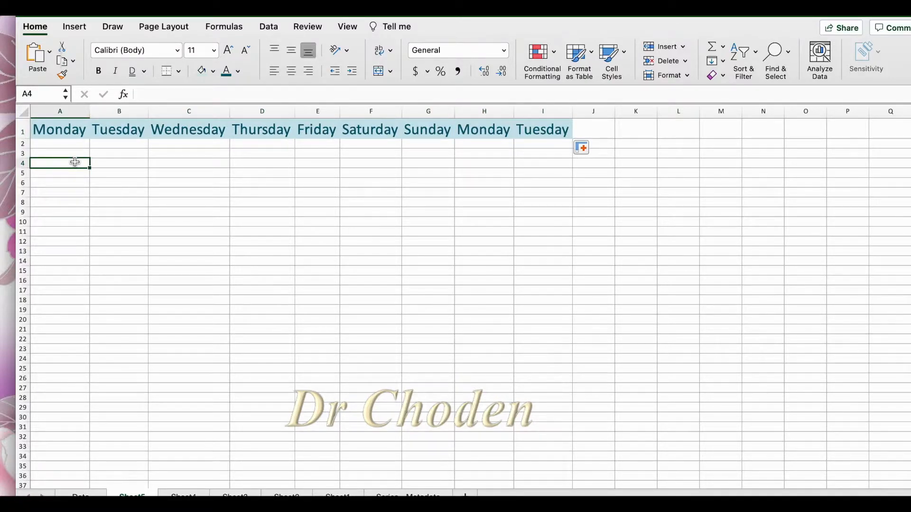
pyautogui.write('1')
pyautogui.press('Return')
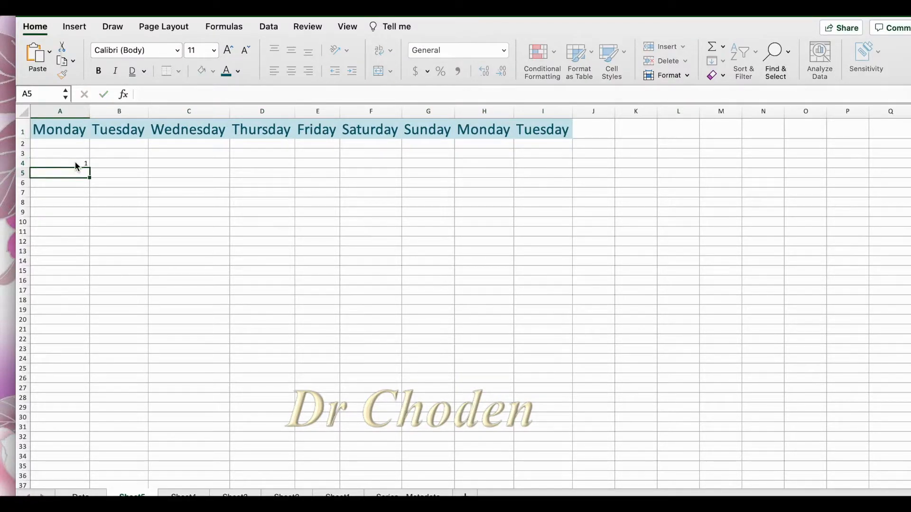
pyautogui.scroll(5, 77, 164)
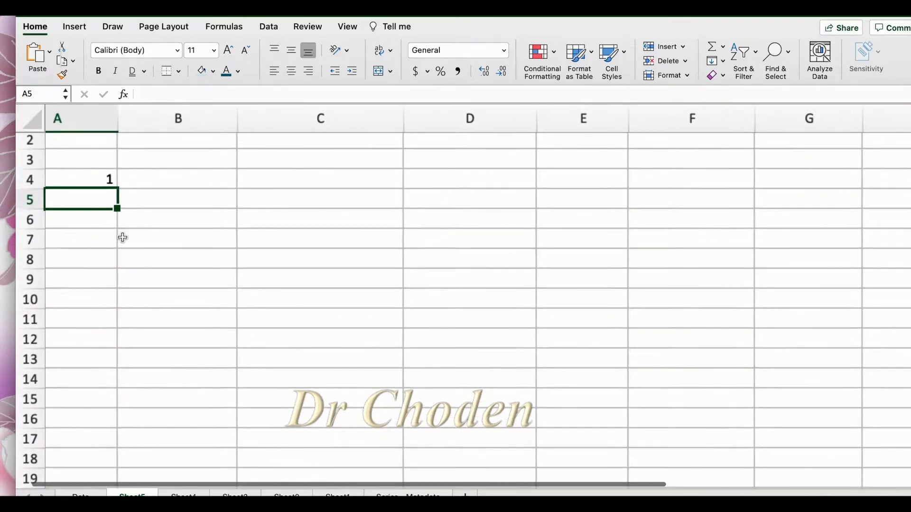
pyautogui.click(137, 221)
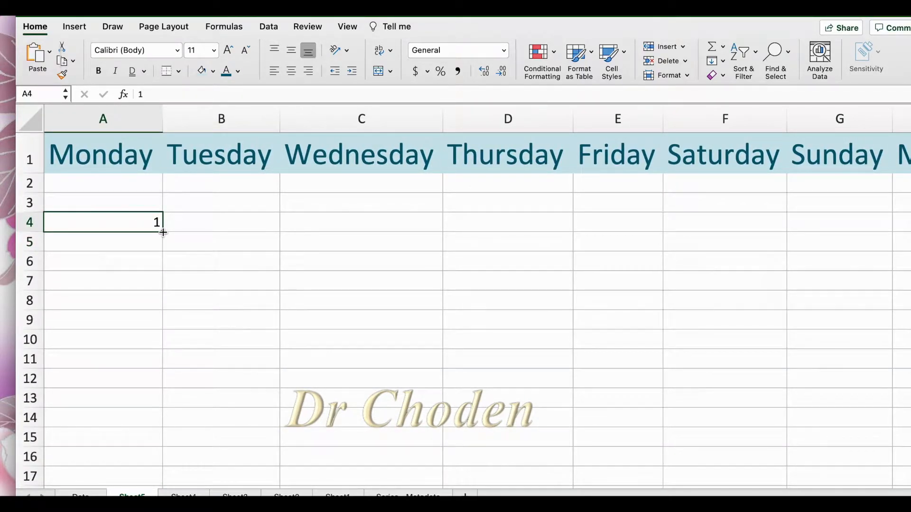
pyautogui.moveTo(163, 233); pyautogui.dragTo(854, 231)
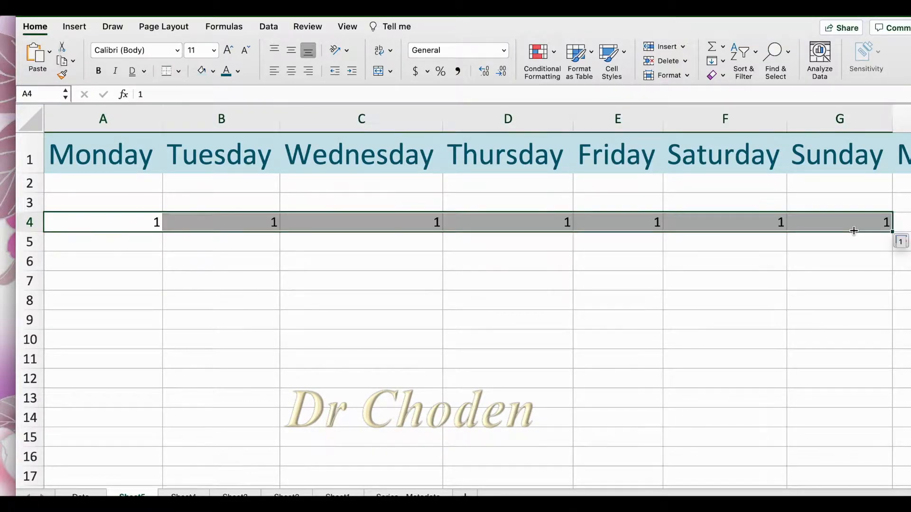
pyautogui.hscroll(3, 901, 252)
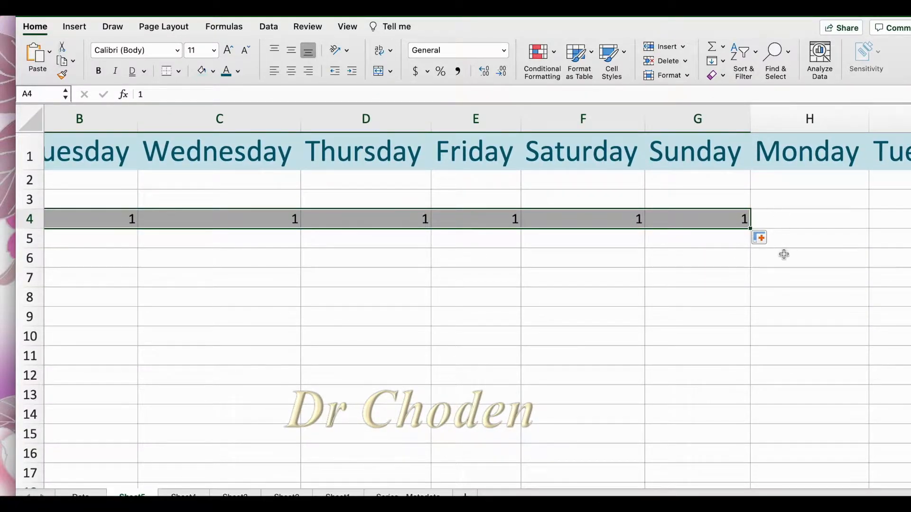
pyautogui.click(764, 239)
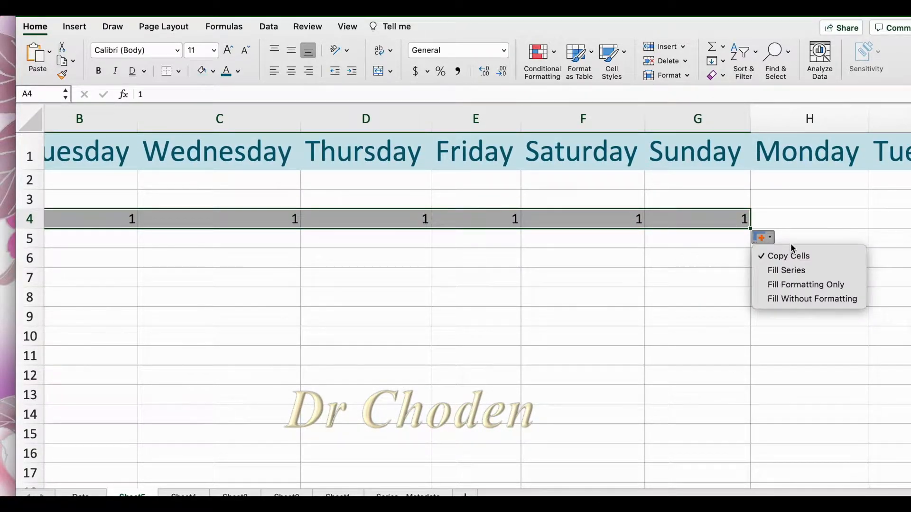
pyautogui.click(793, 272)
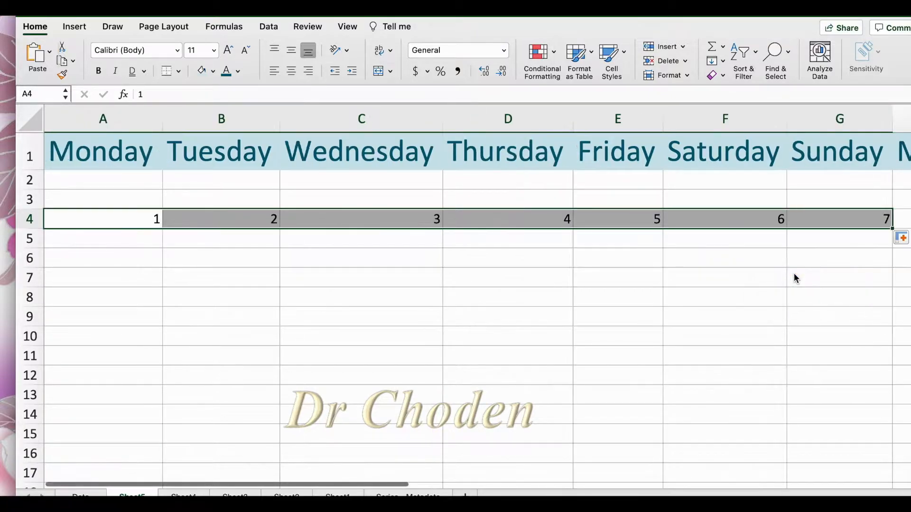
# Step: Enter 1990 in A6 and autofill it across through G6 as a series of consecutive years up to 1996
pyautogui.click(133, 265)
pyautogui.write('1990')
pyautogui.press('Return')
pyautogui.click(130, 260)
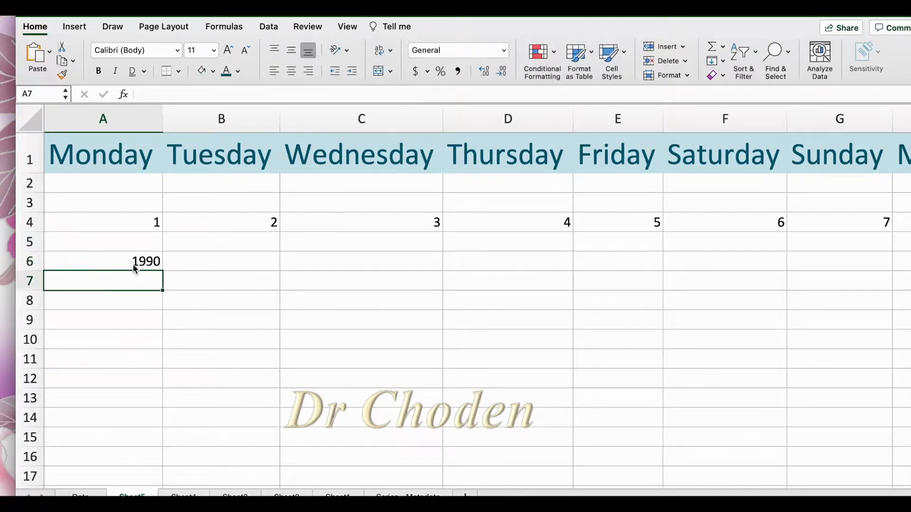
pyautogui.moveTo(165, 272); pyautogui.dragTo(877, 275)
pyautogui.hscroll(3, 882, 285)
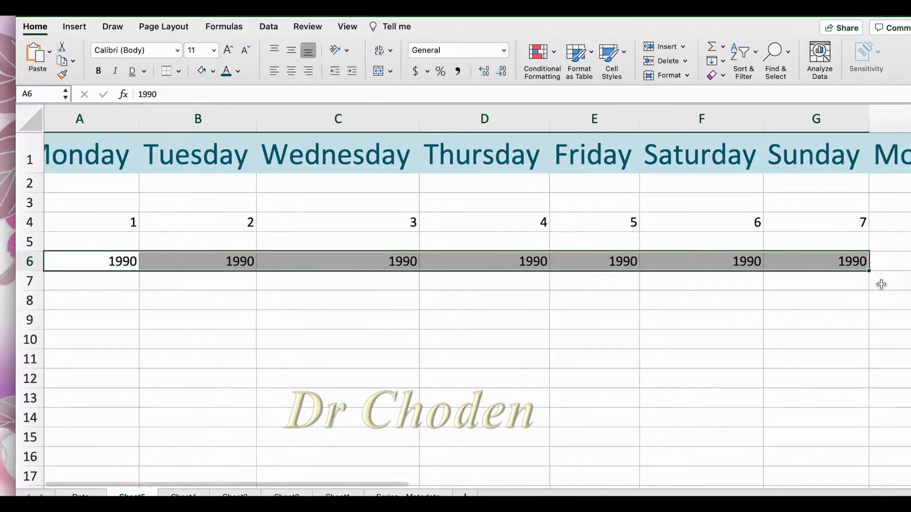
pyautogui.click(759, 280)
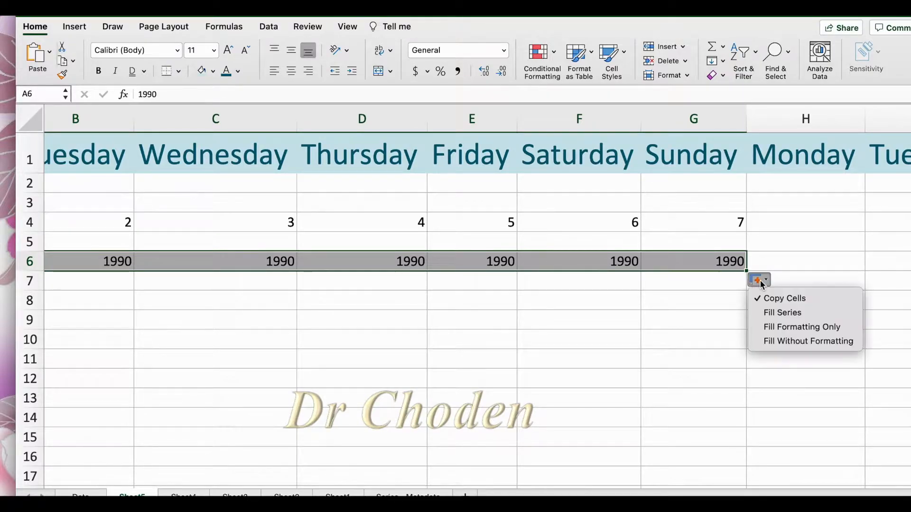
pyautogui.click(778, 313)
pyautogui.hscroll(-3, 774, 314)
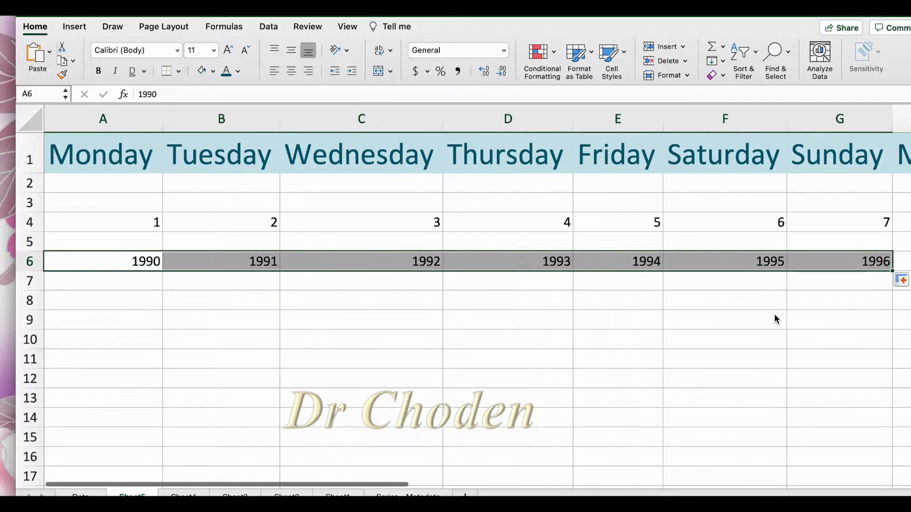
# Step: Enter 1989 in A8 and 1988 in B8, and extend the descending year pattern across through G8
pyautogui.doubleClick(124, 299)
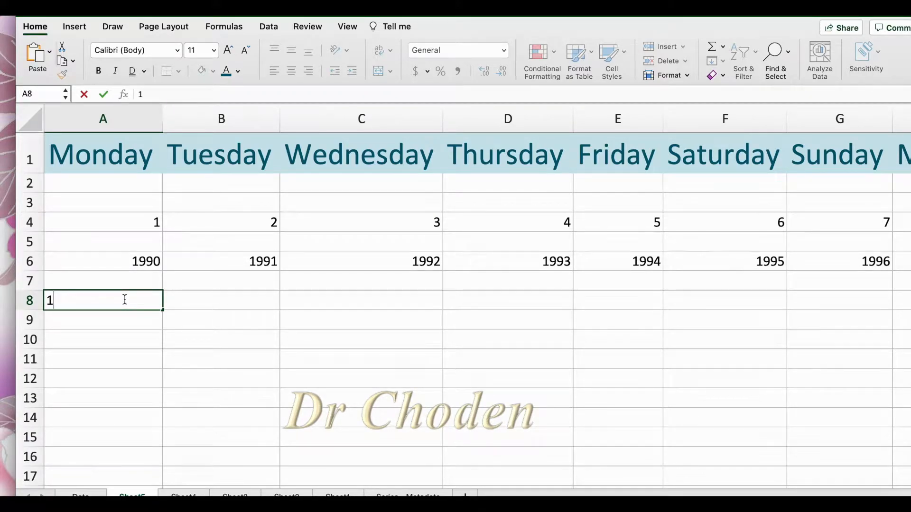
pyautogui.press('Tab')
pyautogui.write('19')
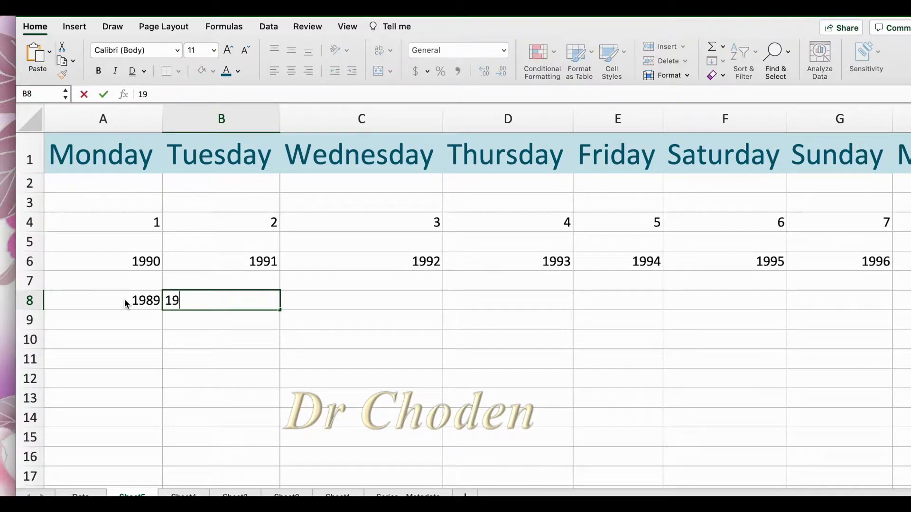
pyautogui.write('88')
pyautogui.click(125, 303)
pyautogui.click(142, 340)
pyautogui.moveTo(134, 300); pyautogui.dragTo(845, 334)
pyautogui.hscroll(2, 861, 330)
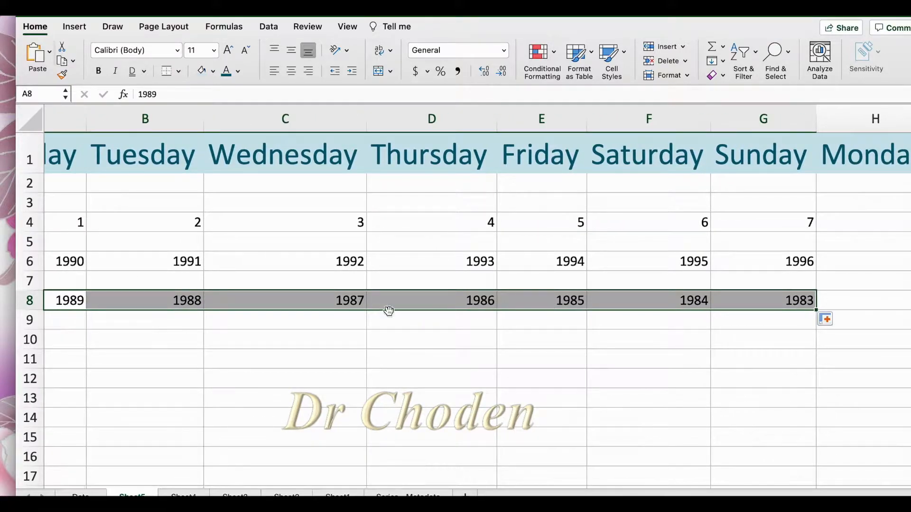
pyautogui.hscroll(-2, 472, 309)
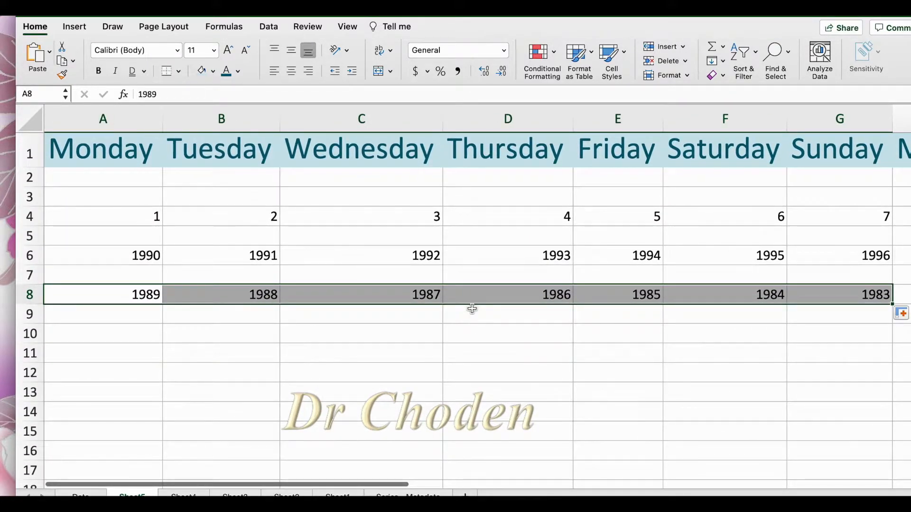
# Step: Enter 1989 in A10 and autofill it across through G10 as an ascending year series using Fill Series
pyautogui.click(137, 335)
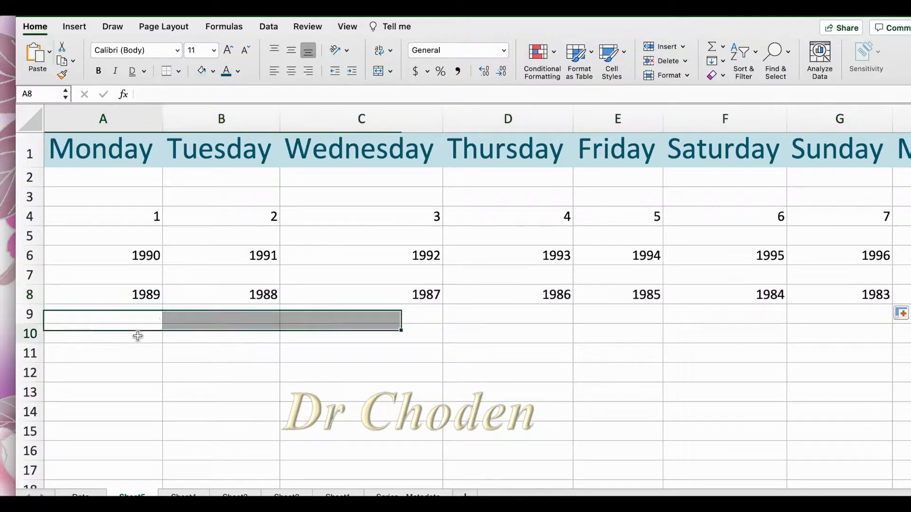
pyautogui.write('19')
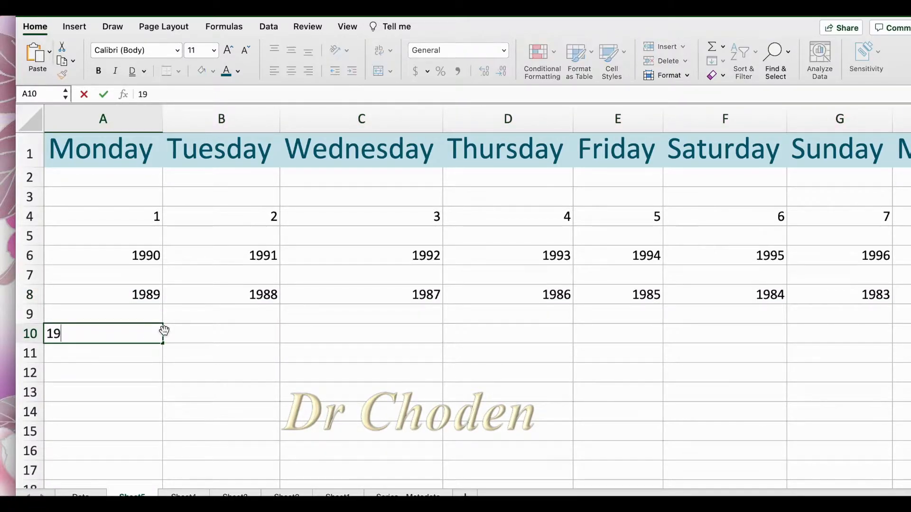
pyautogui.write('89')
pyautogui.press('Return')
pyautogui.click(150, 333)
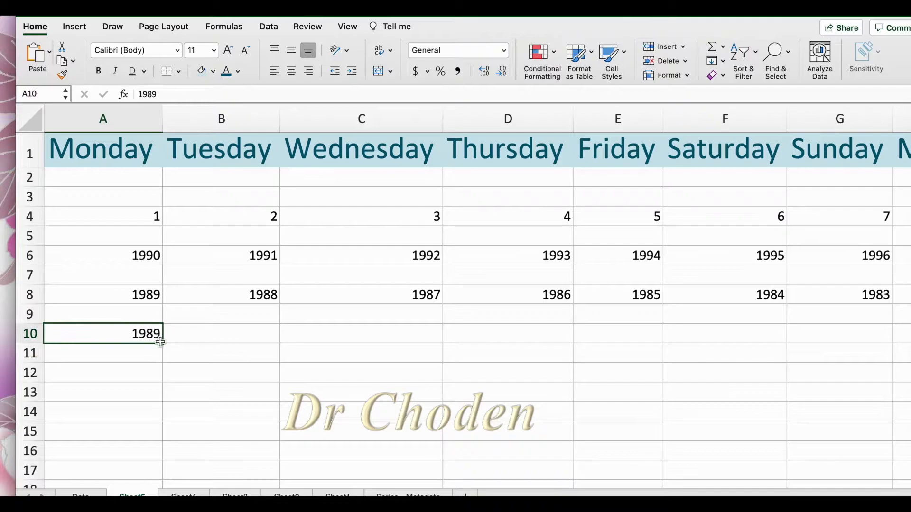
pyautogui.moveTo(175, 342); pyautogui.dragTo(859, 334)
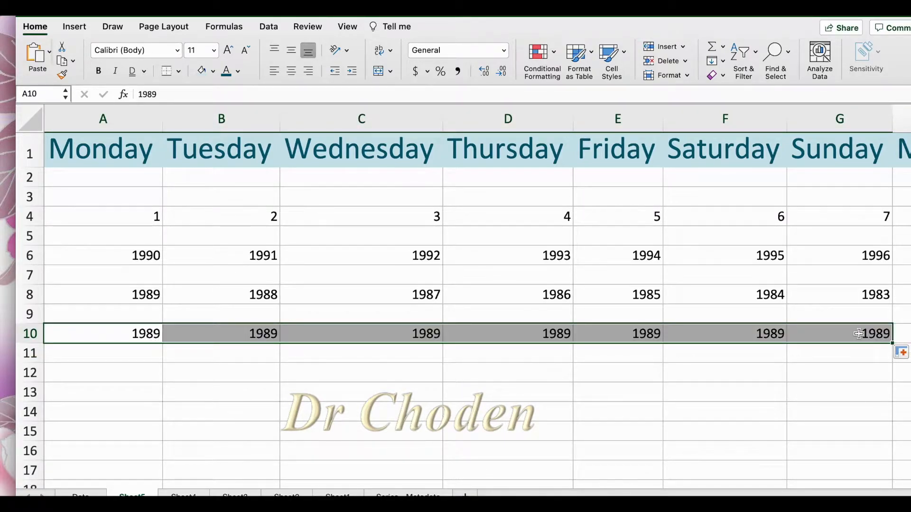
pyautogui.click(901, 352)
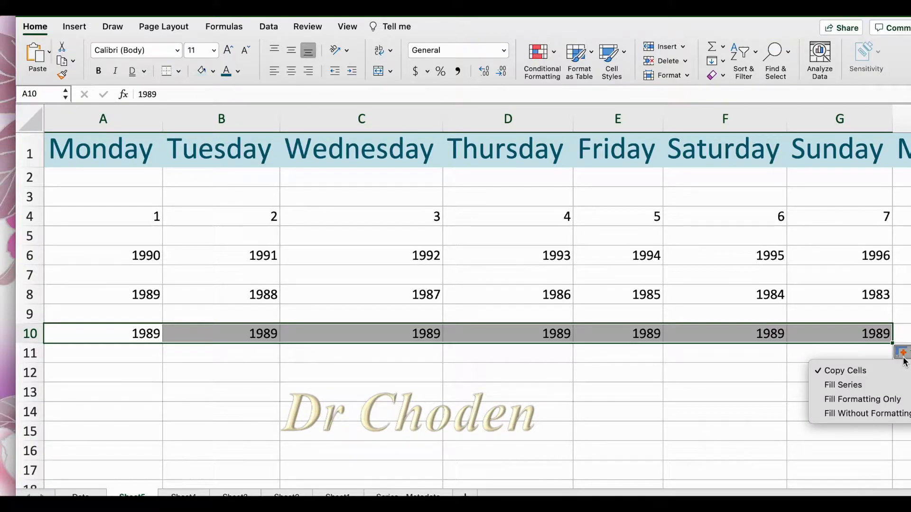
pyautogui.click(870, 386)
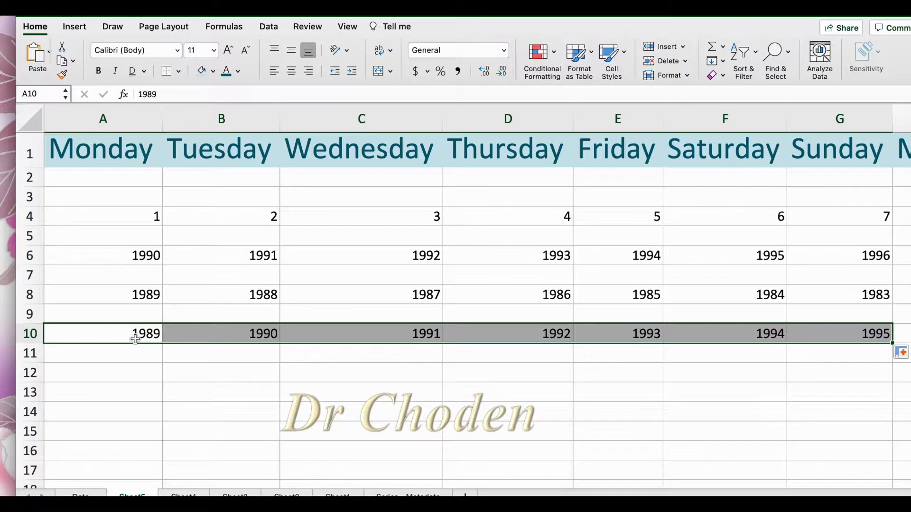
# Step: Enter 1989 in A12 and 1988 in B12, and autofill the descending years through F12 with the Fill Series option
pyautogui.click(140, 379)
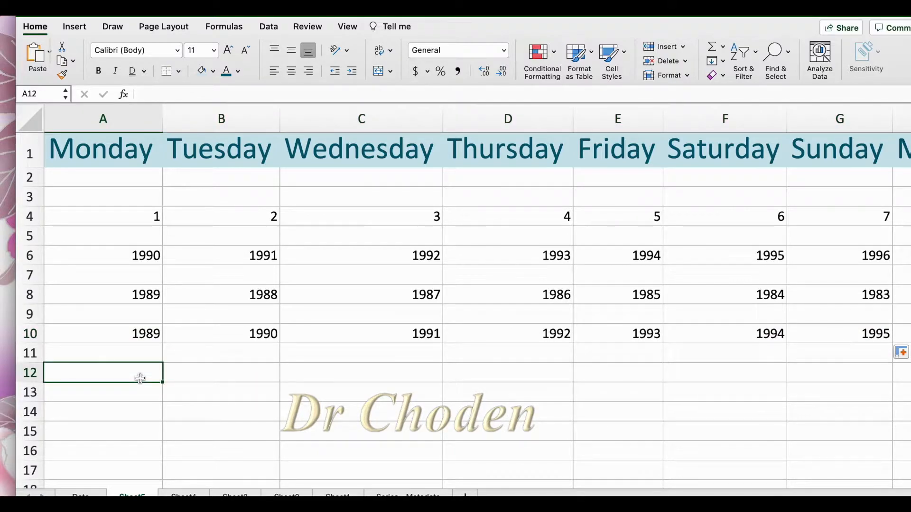
pyautogui.write('1989')
pyautogui.press('Tab')
pyautogui.write('1988')
pyautogui.moveTo(138, 378); pyautogui.dragTo(778, 391)
pyautogui.click(800, 392)
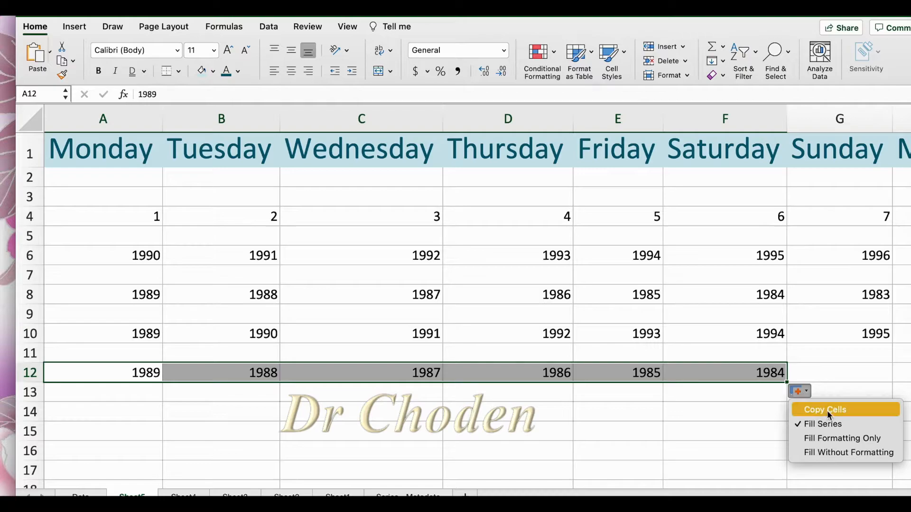
pyautogui.click(829, 427)
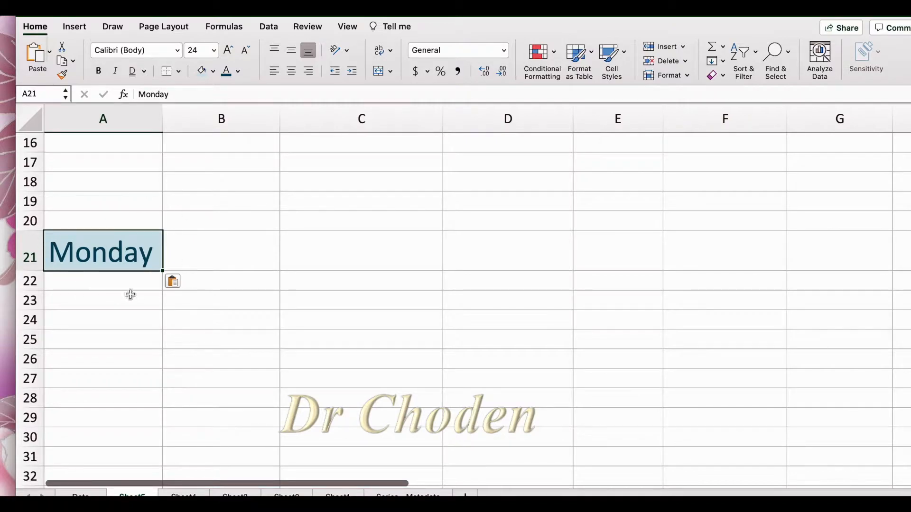
# Step: Autofill Monday from A21 across through E21 as a weekday series using Fill Without Formatting
pyautogui.click(130, 338)
pyautogui.click(105, 255)
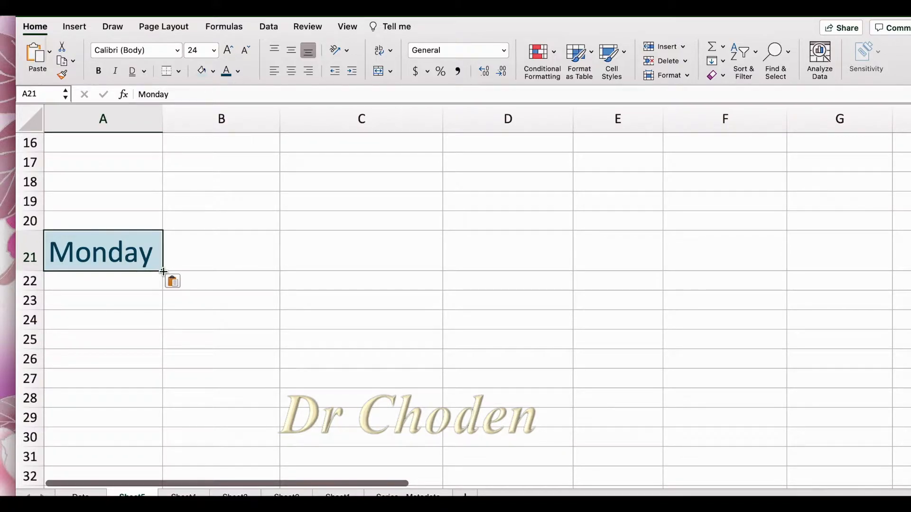
pyautogui.moveTo(163, 272); pyautogui.dragTo(666, 302)
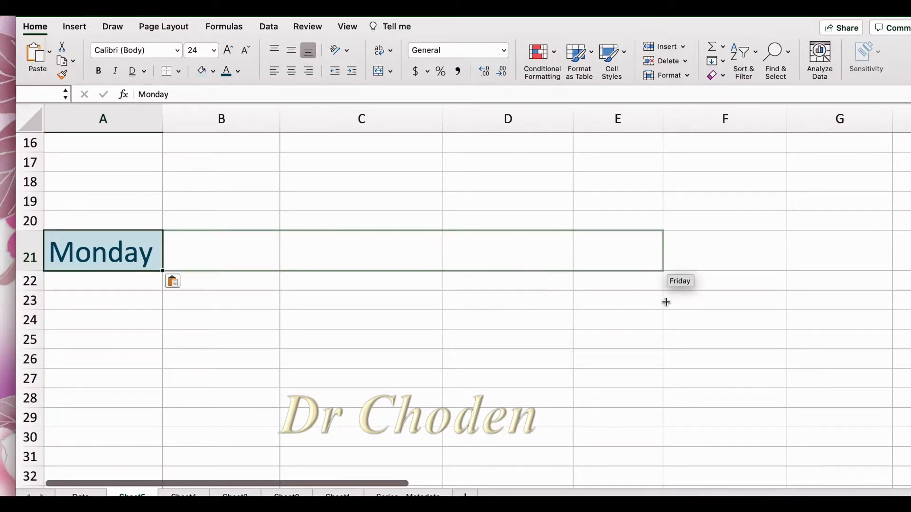
pyautogui.moveTo(717, 276); pyautogui.dragTo(718, 274)
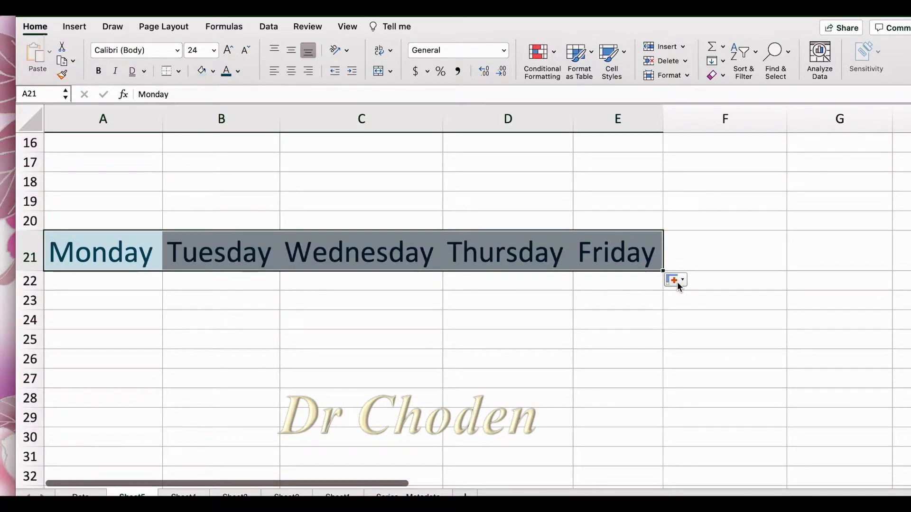
pyautogui.click(676, 282)
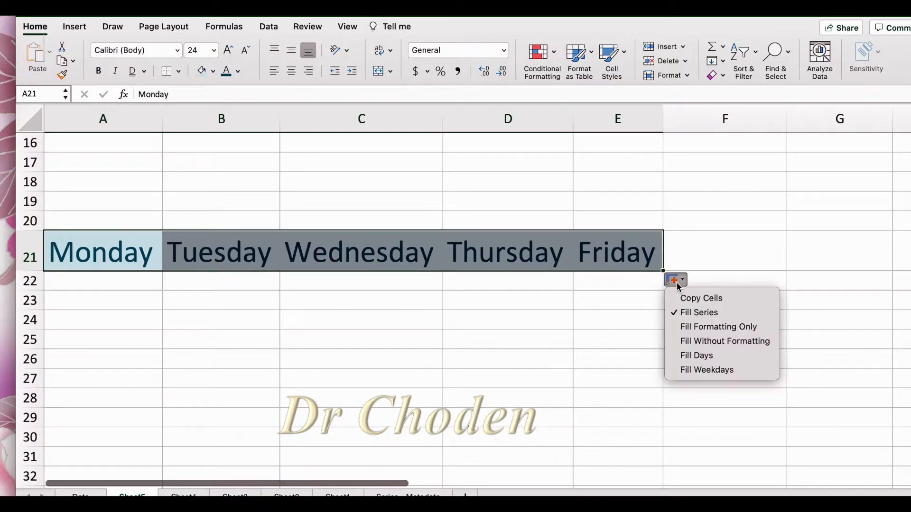
pyautogui.click(716, 342)
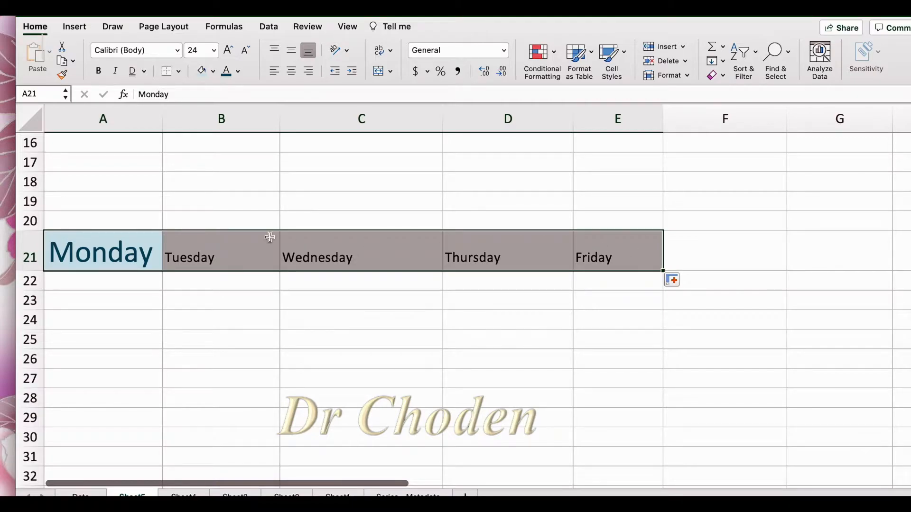
pyautogui.click(118, 251)
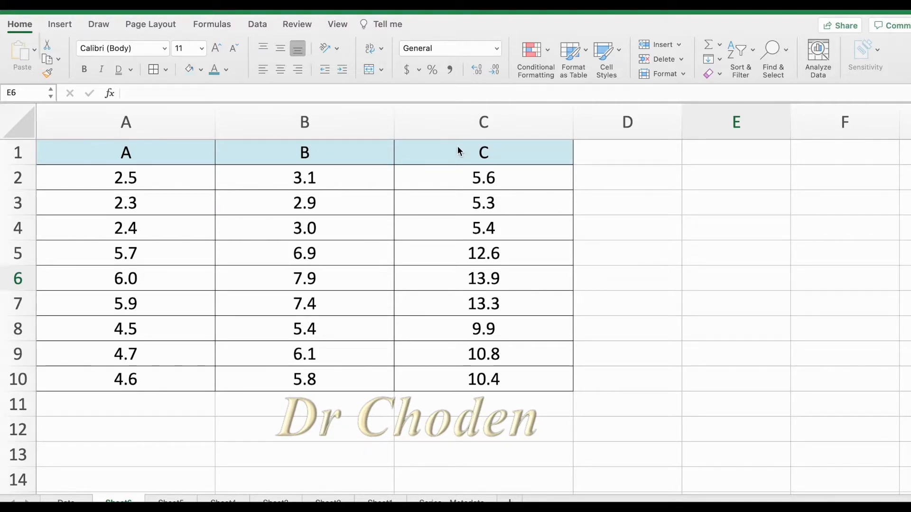
# Step: Inspect the formulas in C2 and C3, and paste a copy of C1:C10 as values only starting at F1
pyautogui.click(462, 178)
pyautogui.click(462, 178)
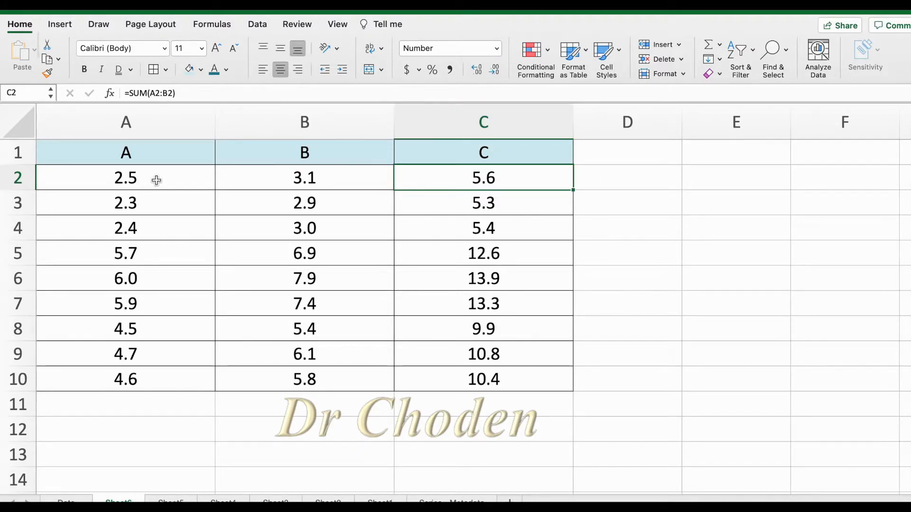
pyautogui.click(441, 203)
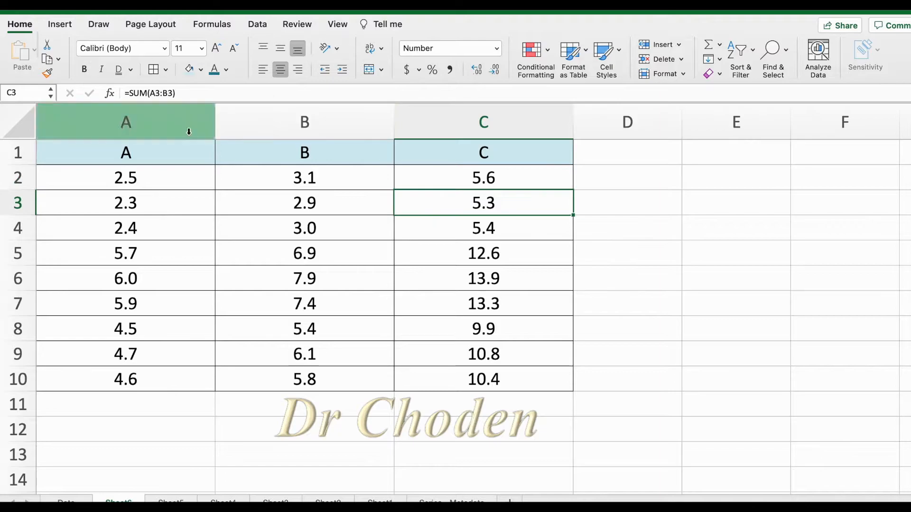
pyautogui.click(566, 465)
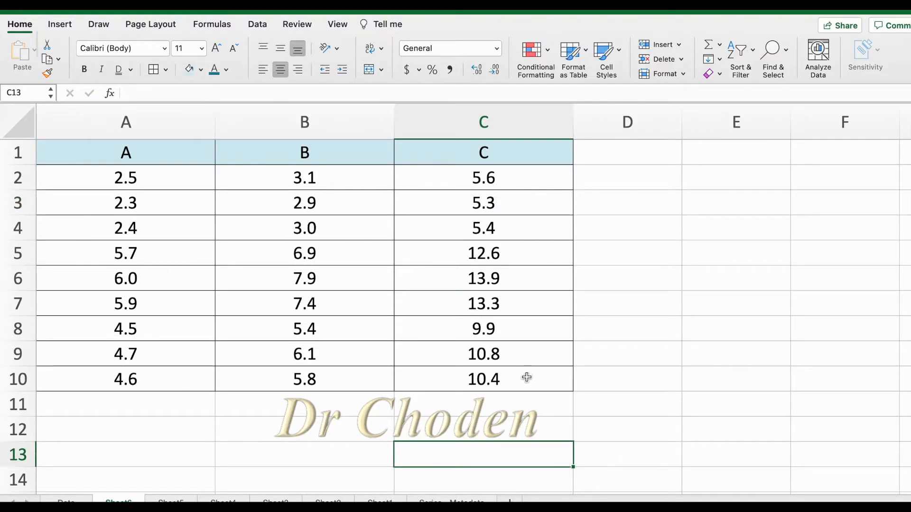
pyautogui.moveTo(527, 378); pyautogui.dragTo(518, 152)
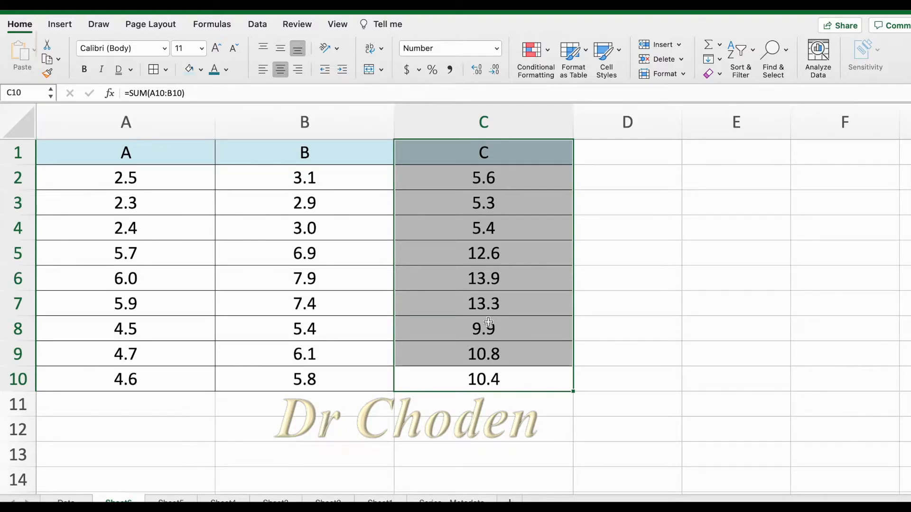
pyautogui.rightClick(498, 184)
pyautogui.click(519, 205)
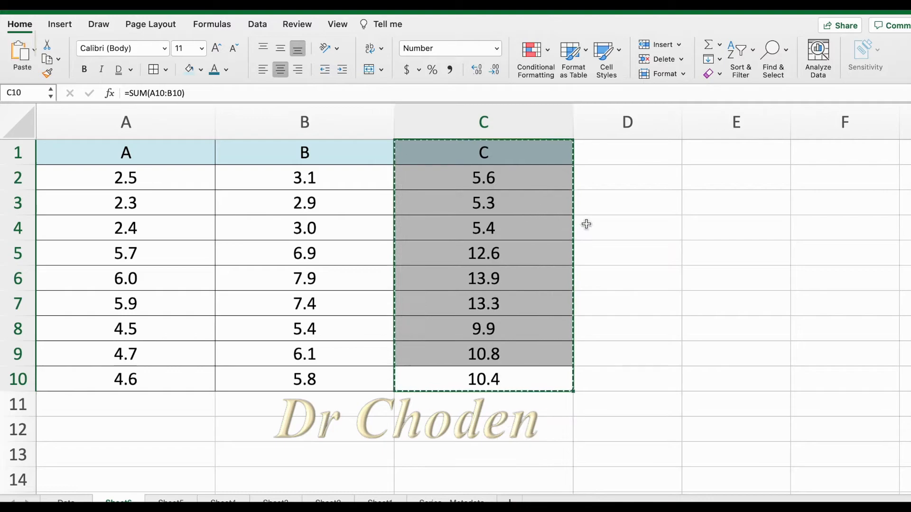
pyautogui.hscroll(10, 585, 223)
pyautogui.click(418, 159)
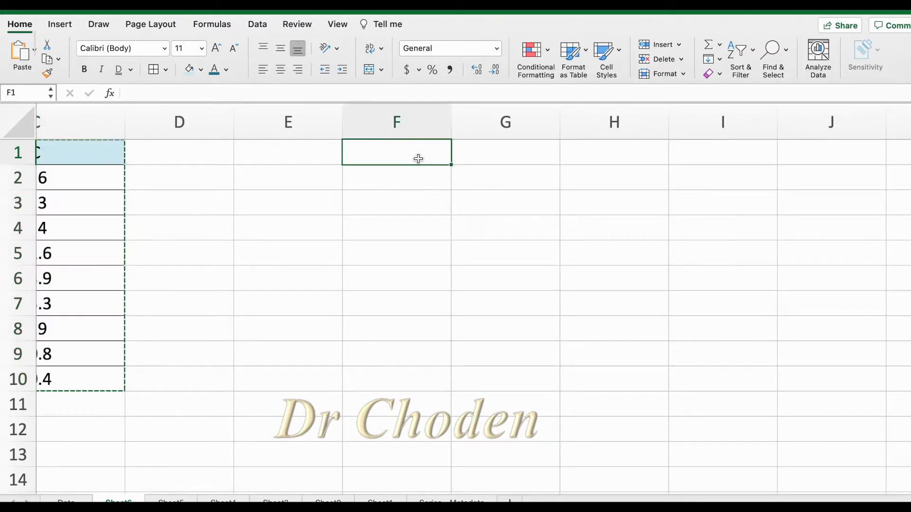
pyautogui.rightClick(418, 159)
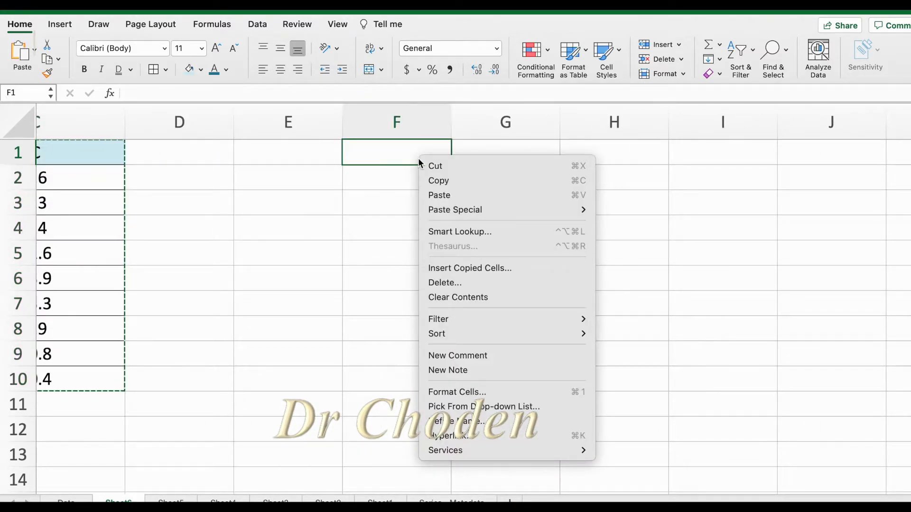
pyautogui.moveTo(445, 209)
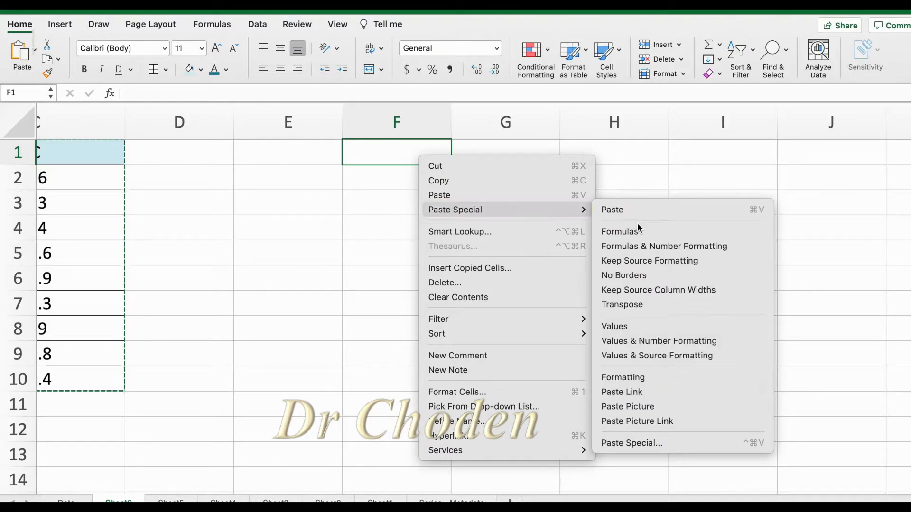
pyautogui.click(627, 328)
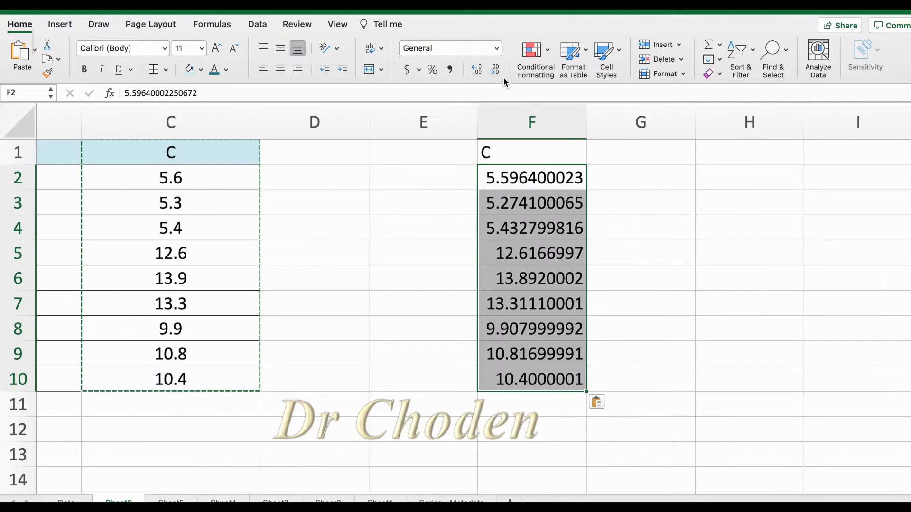
# Step: Reduce the pasted numbers in F2:F10 to one decimal place
pyautogui.click(493, 70)
pyautogui.click(494, 69)
pyautogui.click(494, 70)
pyautogui.click(493, 72)
pyautogui.click(493, 72)
pyautogui.click(493, 72)
pyautogui.click(493, 72)
pyautogui.click(494, 72)
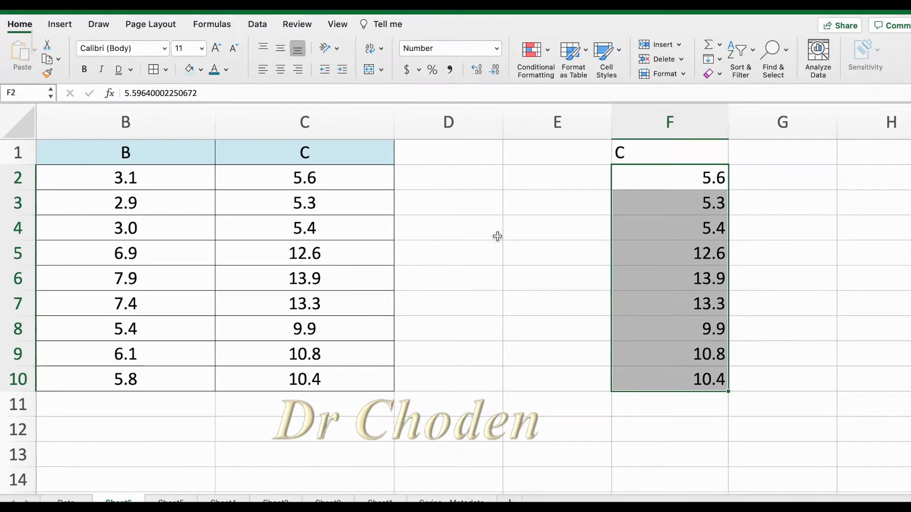
# Step: Compare the contents of the pasted cells in column F with the formulas behind column C
pyautogui.hscroll(4, 403, 267)
pyautogui.click(400, 268)
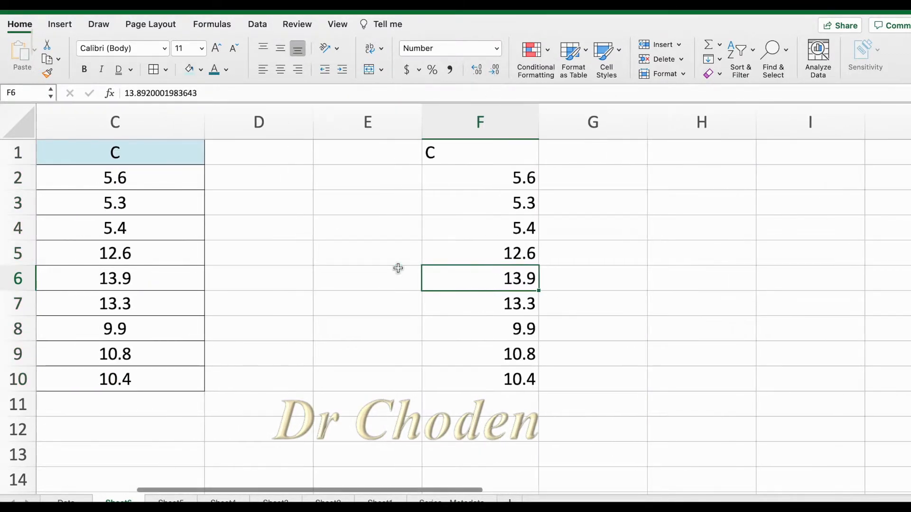
pyautogui.click(497, 181)
pyautogui.moveTo(145, 148); pyautogui.dragTo(141, 384)
pyautogui.click(329, 236)
pyautogui.click(518, 183)
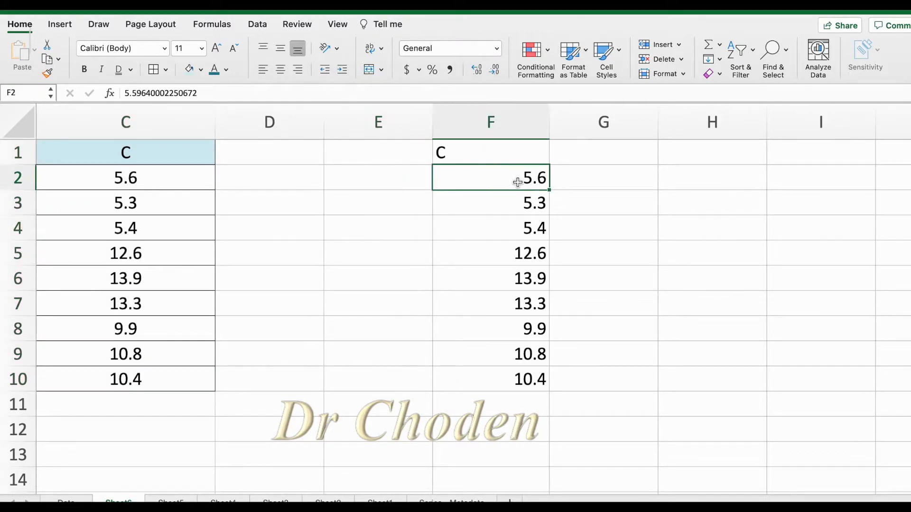
pyautogui.click(517, 214)
pyautogui.click(511, 231)
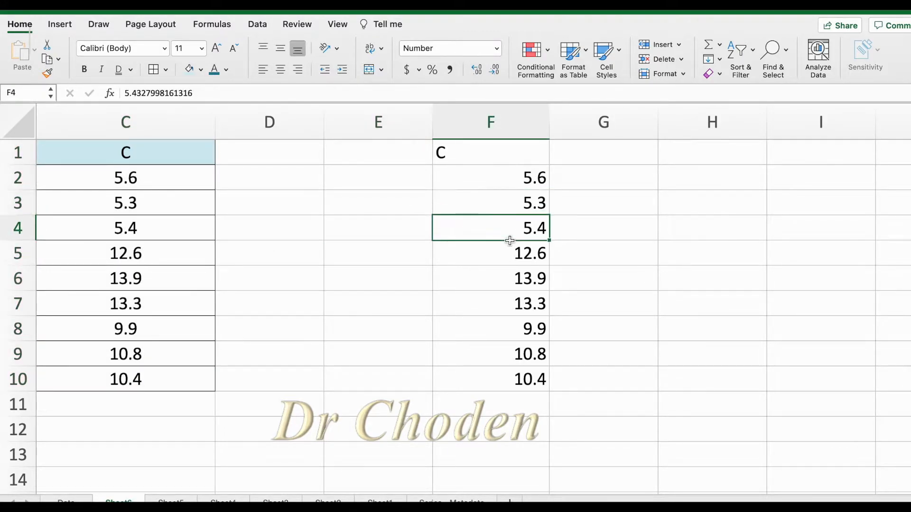
pyautogui.click(177, 193)
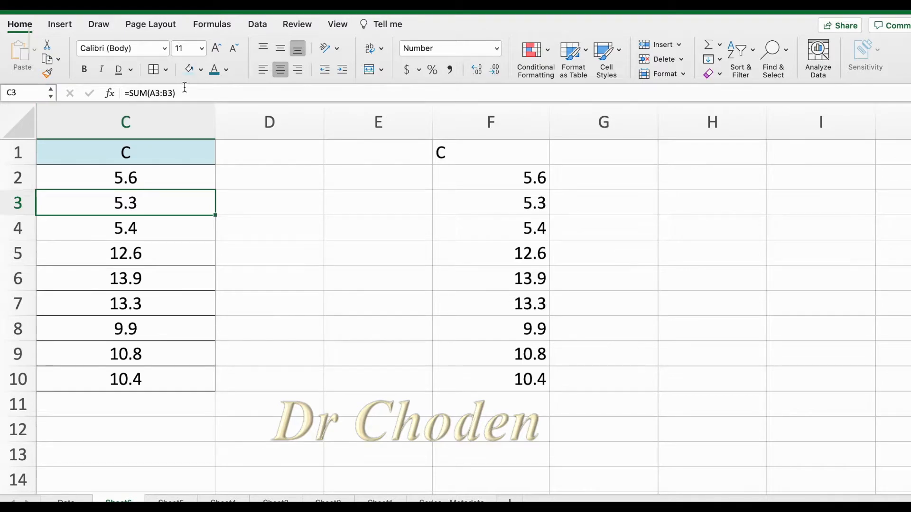
pyautogui.click(524, 228)
pyautogui.click(517, 266)
pyautogui.click(518, 309)
pyautogui.click(519, 351)
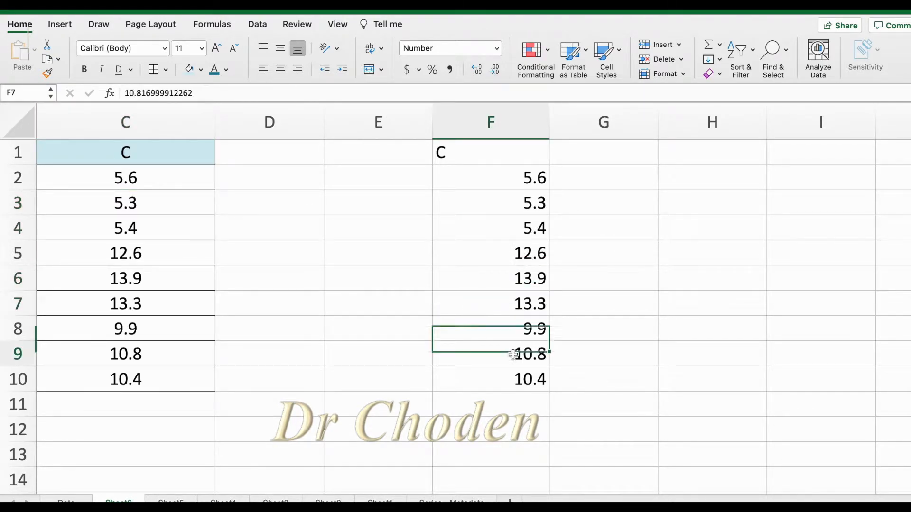
pyautogui.click(511, 327)
pyautogui.click(512, 379)
pyautogui.hscroll(-3, 443, 330)
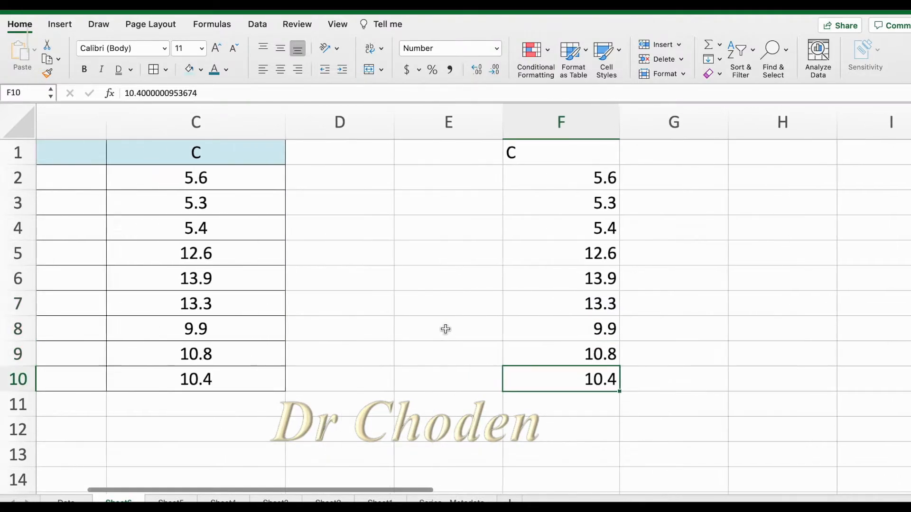
# Step: Copy header cell C1 and paste only its formatting onto F1
pyautogui.click(228, 157)
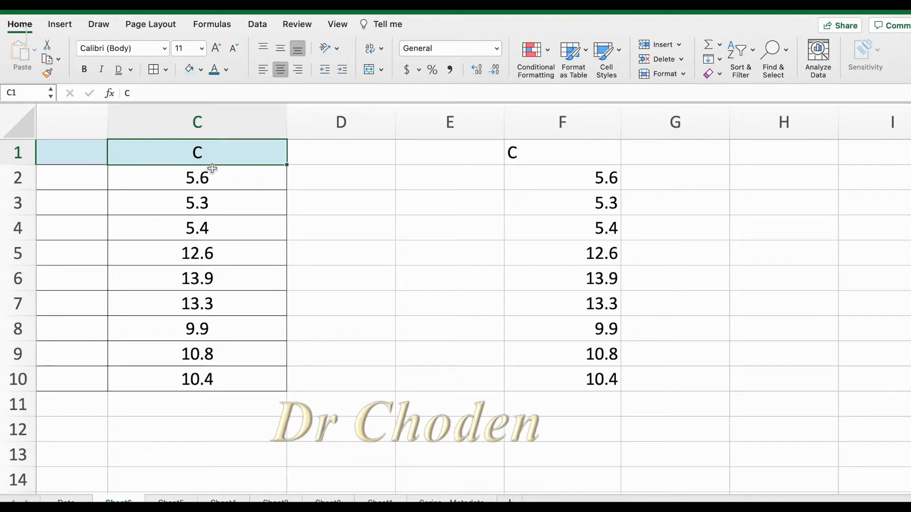
pyautogui.click(549, 151)
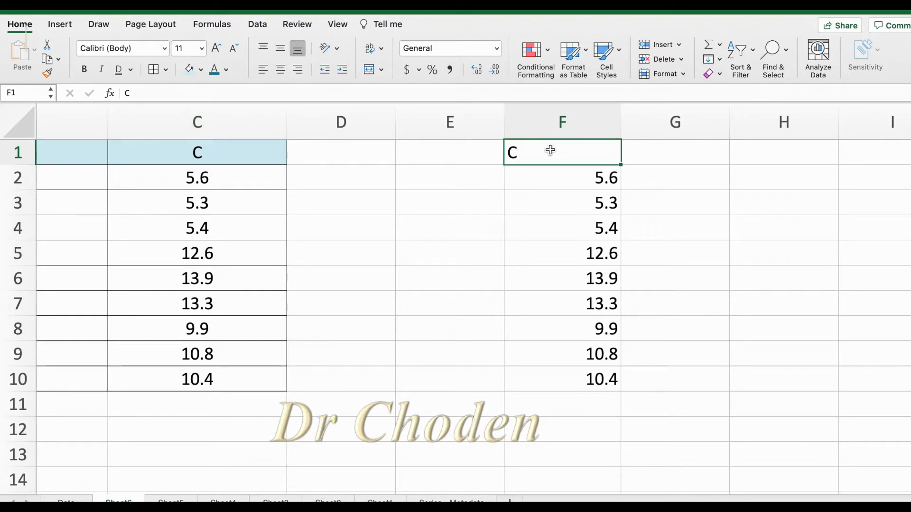
pyautogui.click(279, 152)
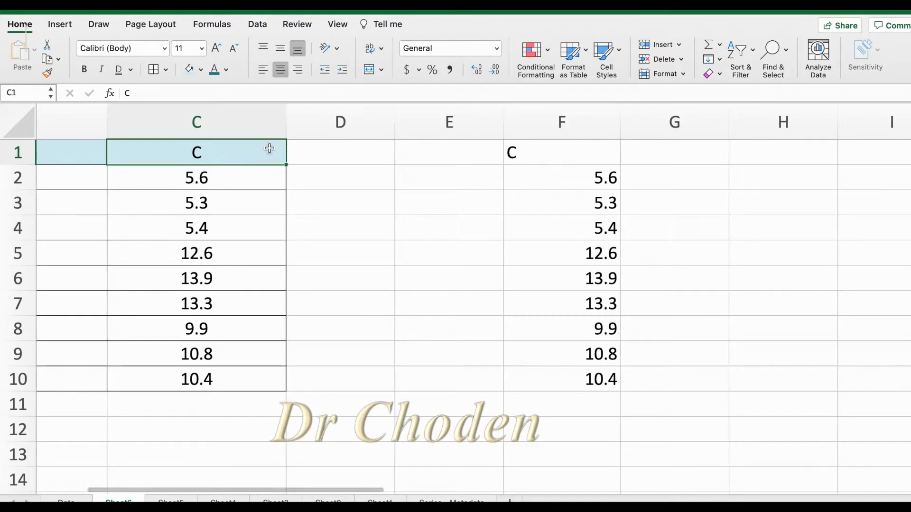
pyautogui.rightClick(221, 151)
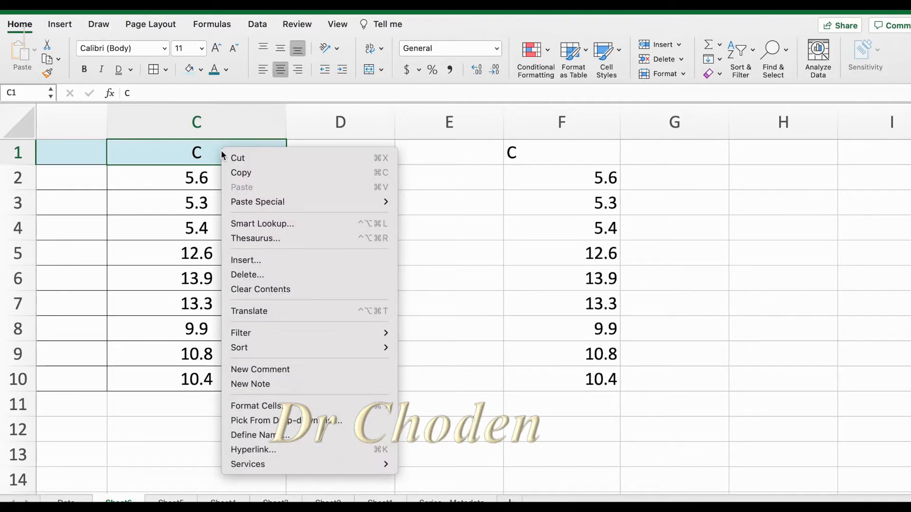
pyautogui.click(246, 173)
pyautogui.click(544, 158)
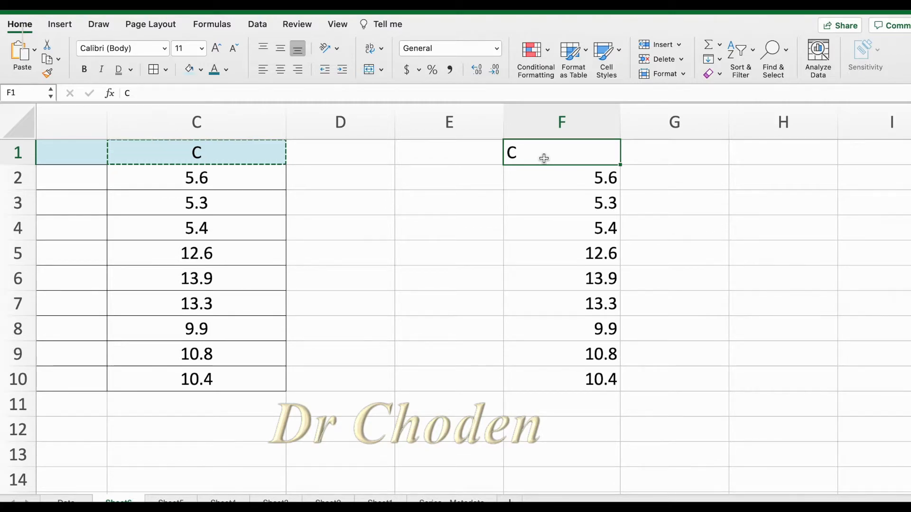
pyautogui.rightClick(544, 158)
pyautogui.moveTo(593, 211)
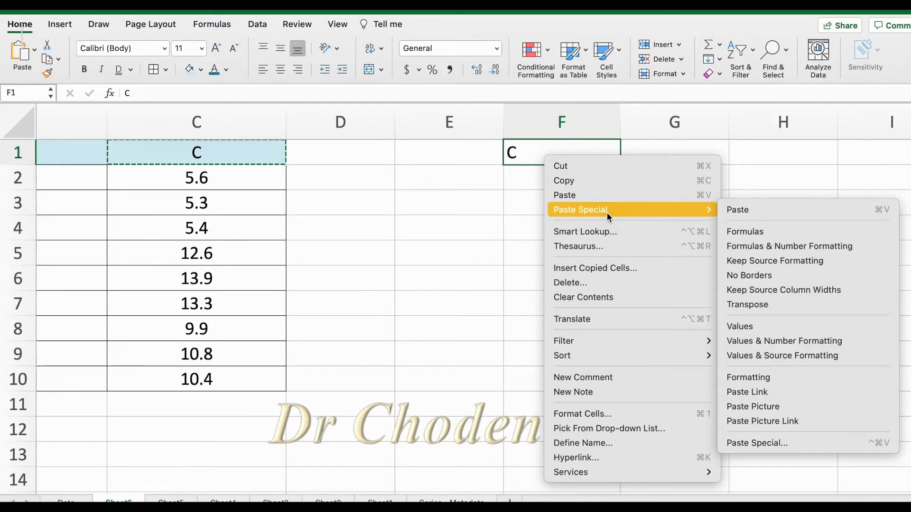
pyautogui.click(748, 378)
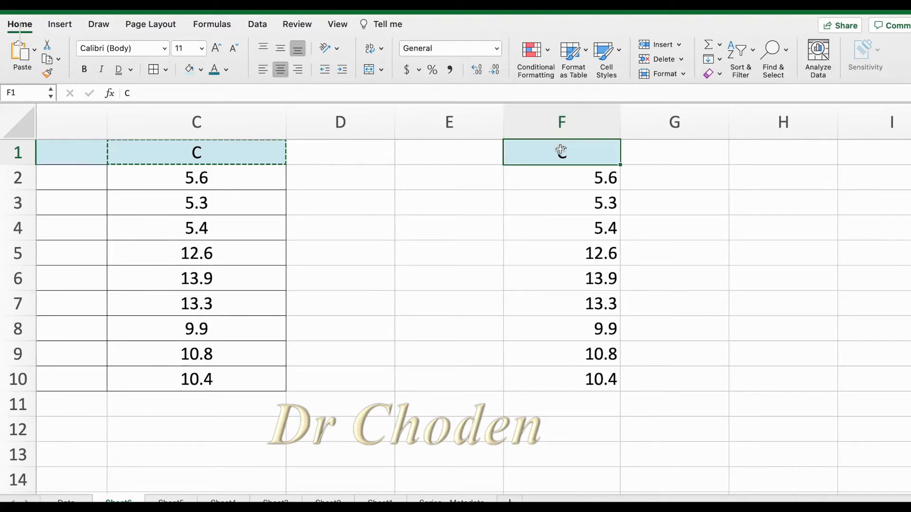
# Step: Copy the range F1:F10
pyautogui.hscroll(3, 537, 218)
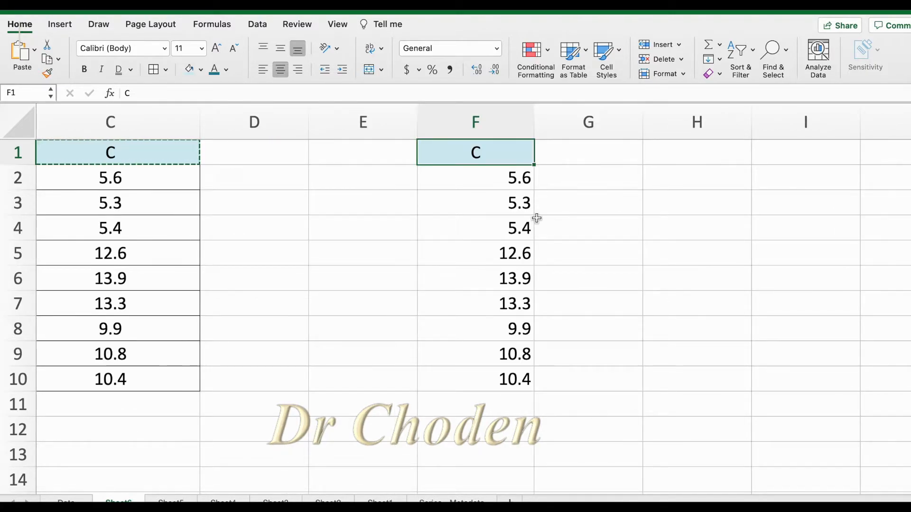
pyautogui.moveTo(482, 152); pyautogui.dragTo(486, 369)
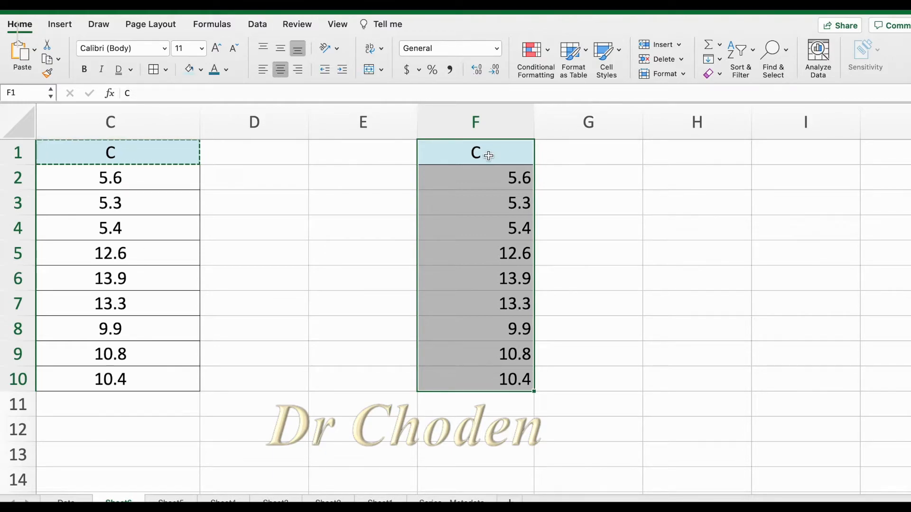
pyautogui.click(638, 356)
pyautogui.moveTo(490, 147); pyautogui.dragTo(497, 374)
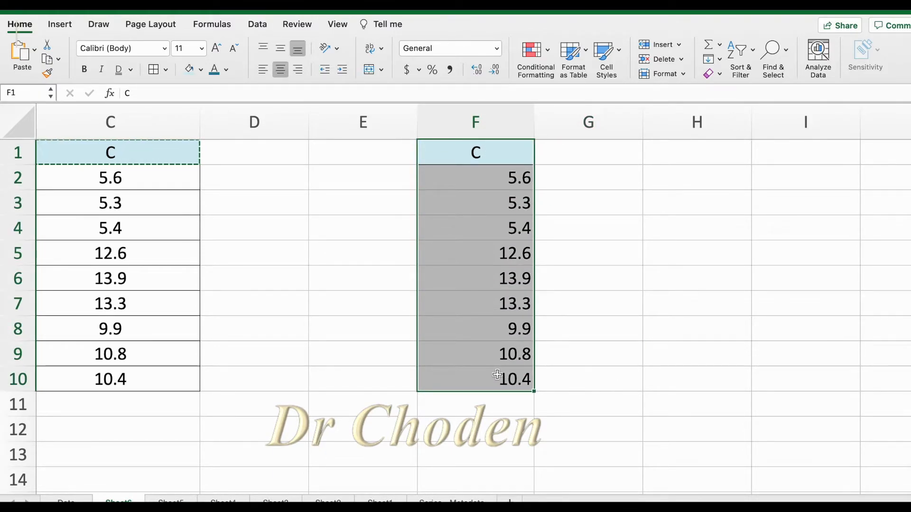
pyautogui.rightClick(491, 311)
pyautogui.click(525, 224)
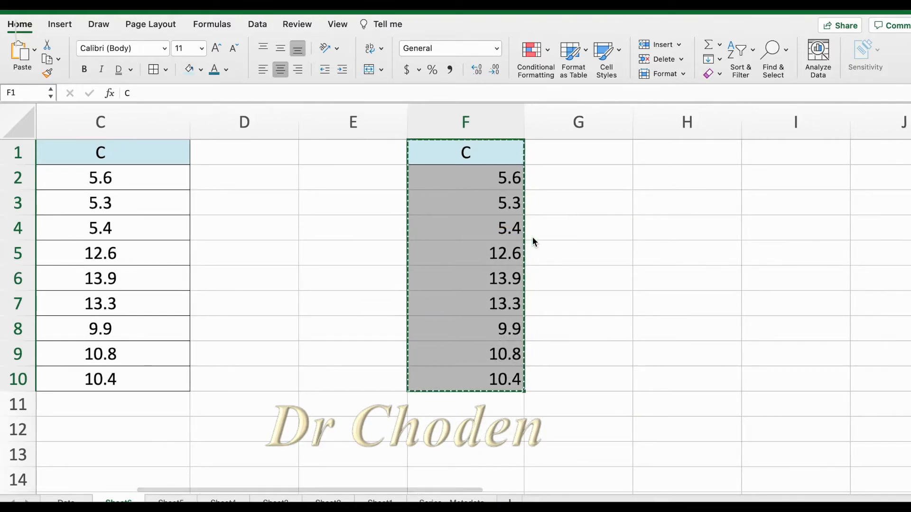
# Step: Paste the copied column F cells transposed into a row starting at I1
pyautogui.hscroll(3, 526, 237)
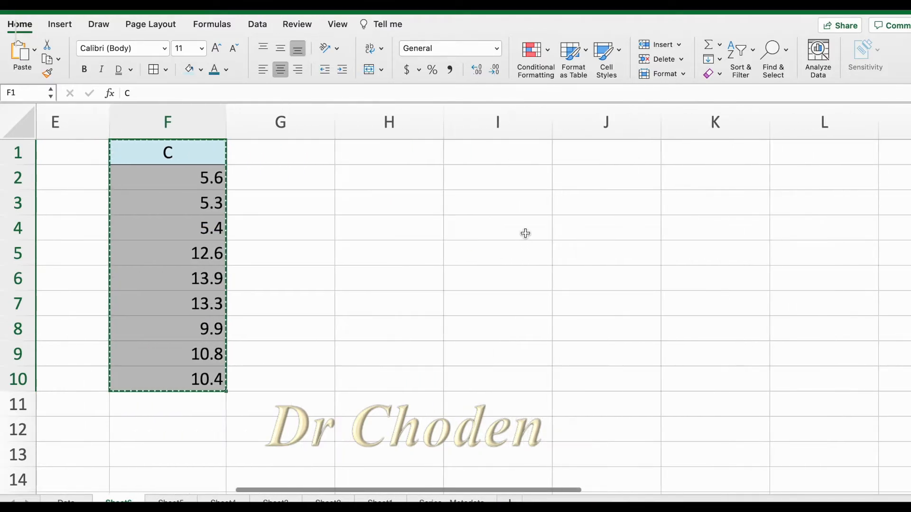
pyautogui.click(488, 161)
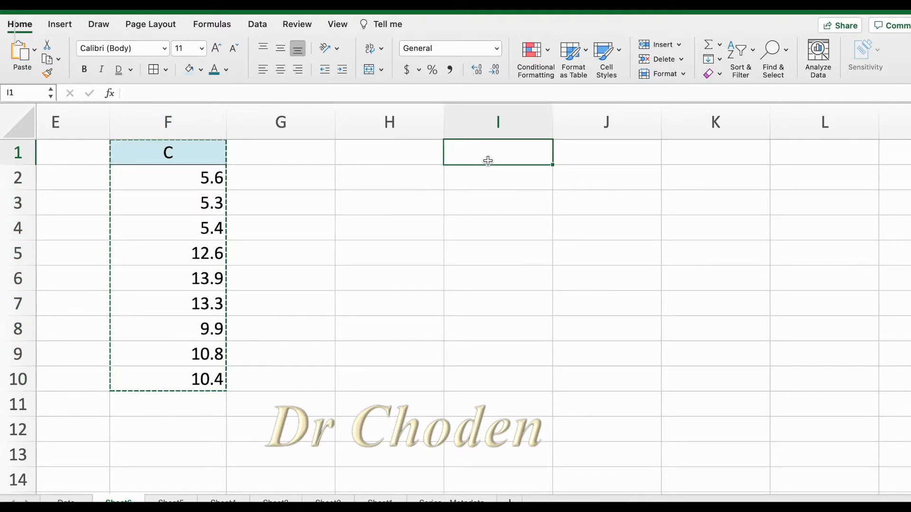
pyautogui.rightClick(489, 159)
pyautogui.moveTo(507, 216)
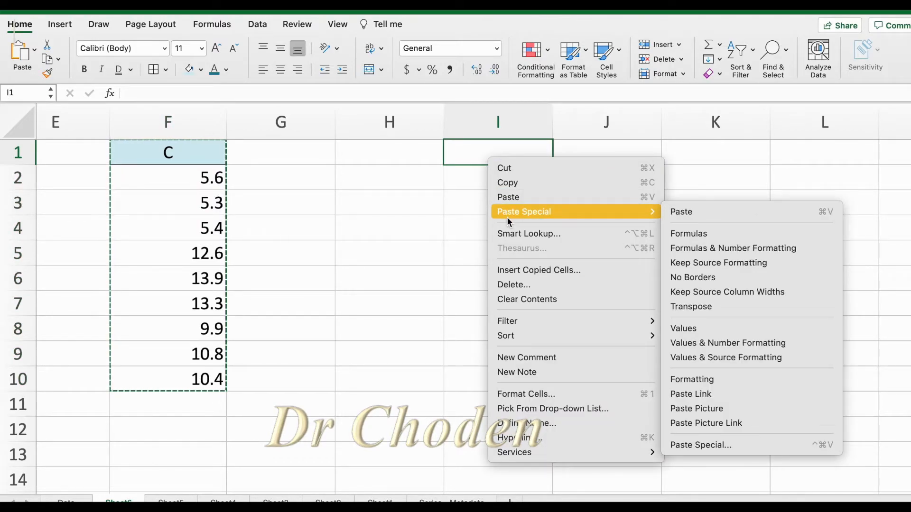
pyautogui.moveTo(640, 215)
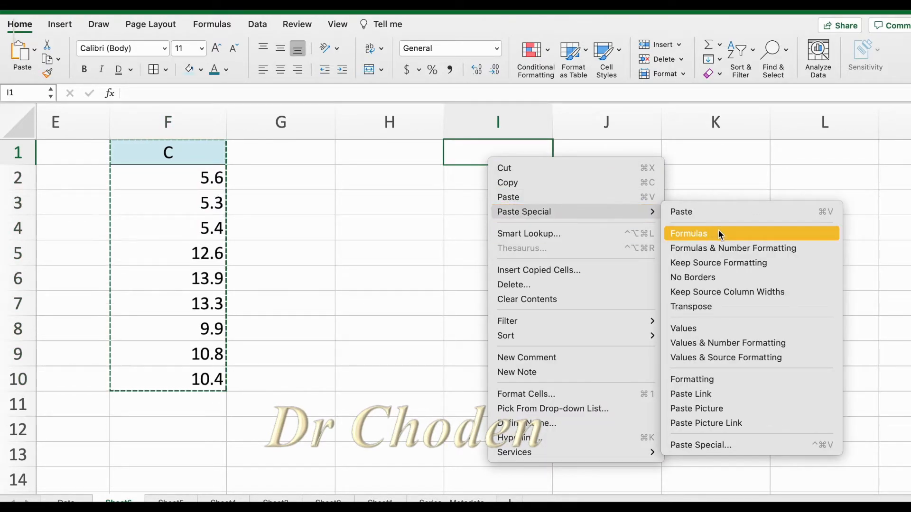
pyautogui.click(710, 305)
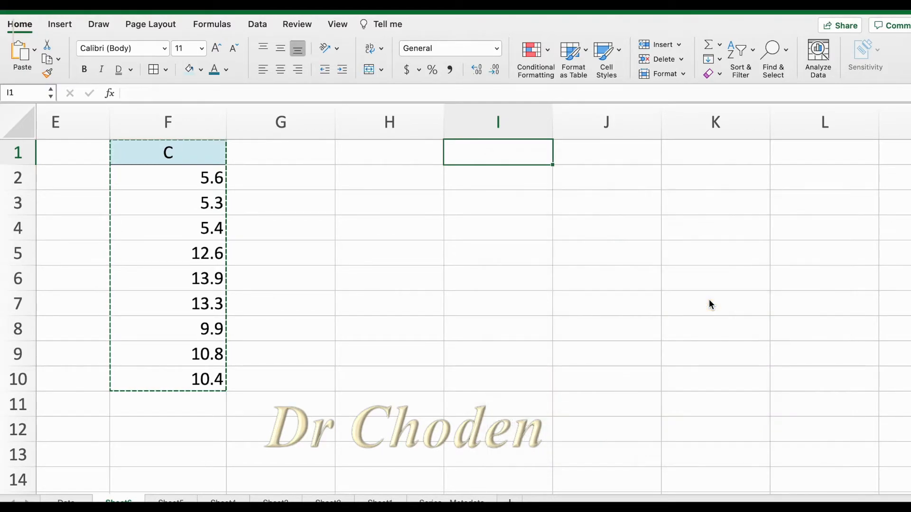
pyautogui.hscroll(5, 659, 279)
pyautogui.hscroll(-5, 659, 279)
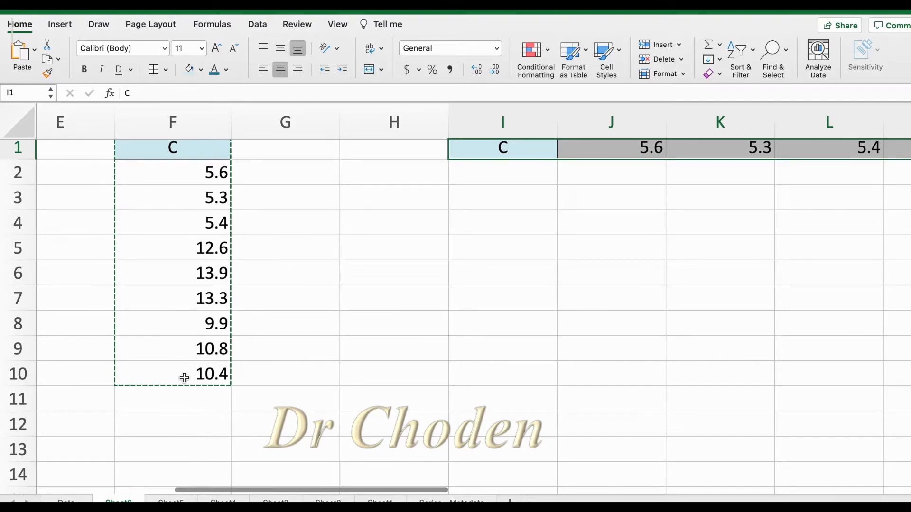
pyautogui.hscroll(2, 509, 280)
pyautogui.hscroll(3, 509, 280)
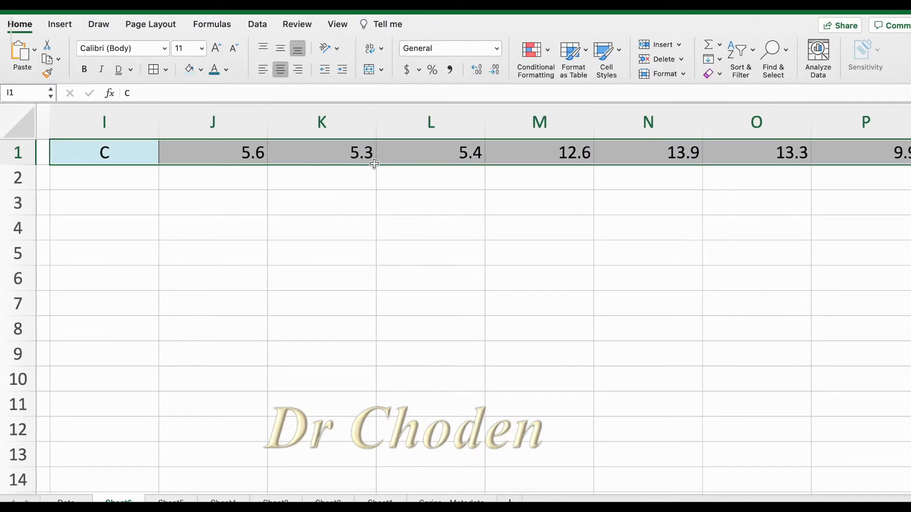
# Step: Copy the header and values in F1:F10 again
pyautogui.hscroll(-6, 718, 375)
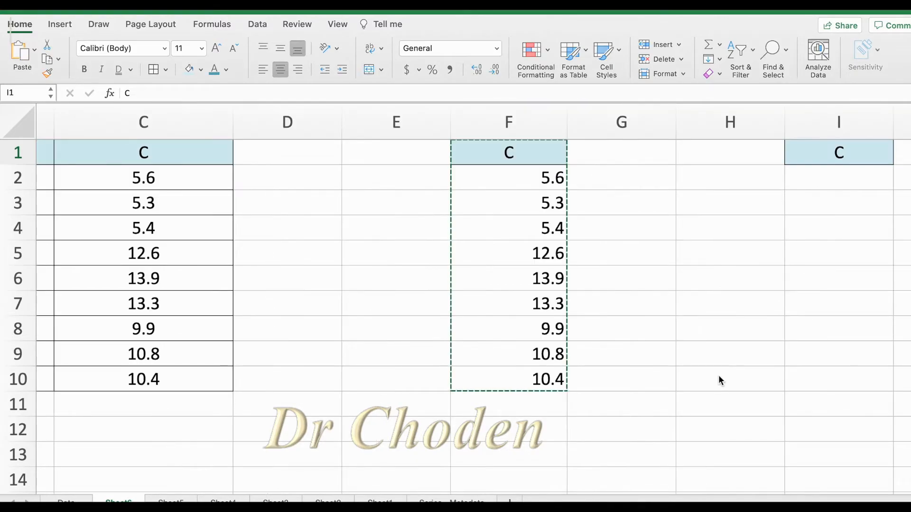
pyautogui.moveTo(516, 152); pyautogui.dragTo(513, 374)
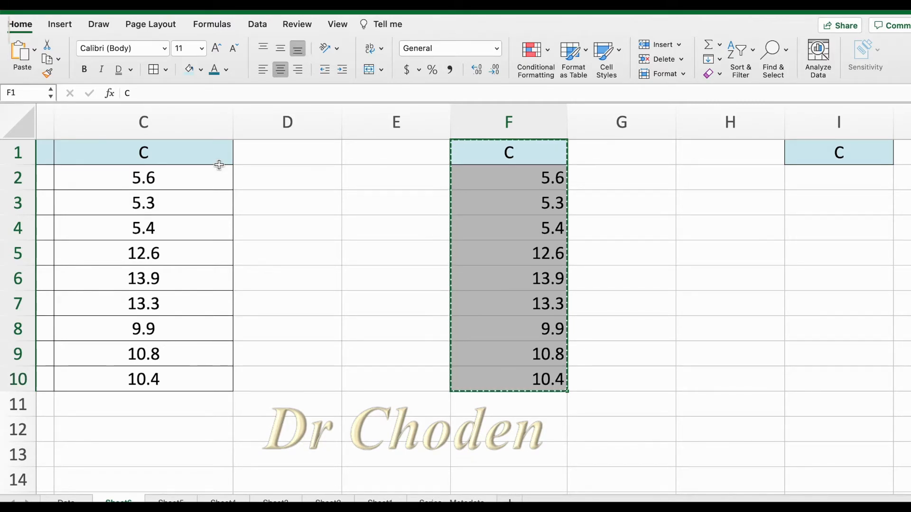
pyautogui.hscroll(-3, 218, 163)
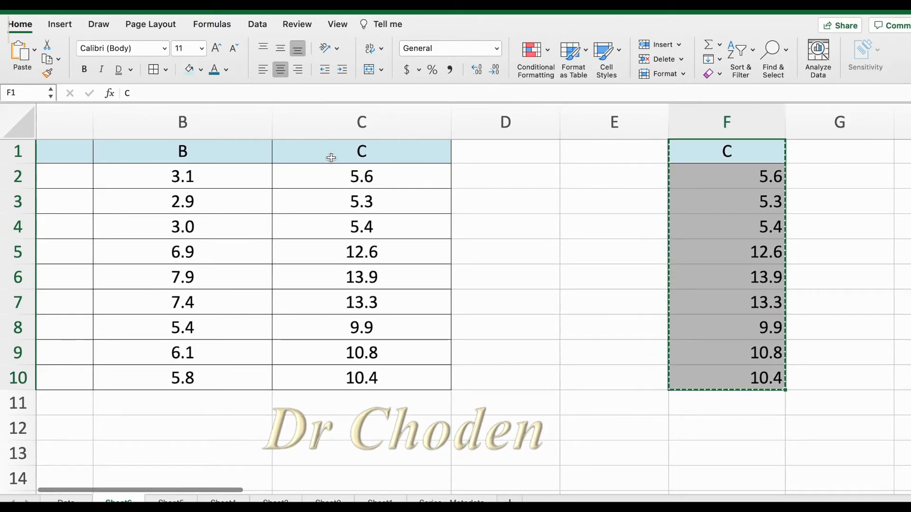
pyautogui.hscroll(1, 331, 157)
pyautogui.moveTo(636, 158); pyautogui.dragTo(704, 377)
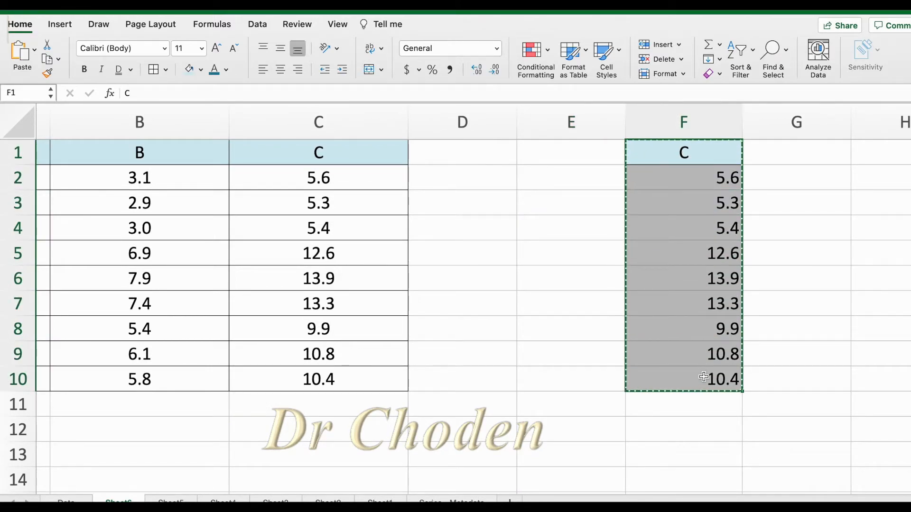
pyautogui.rightClick(702, 311)
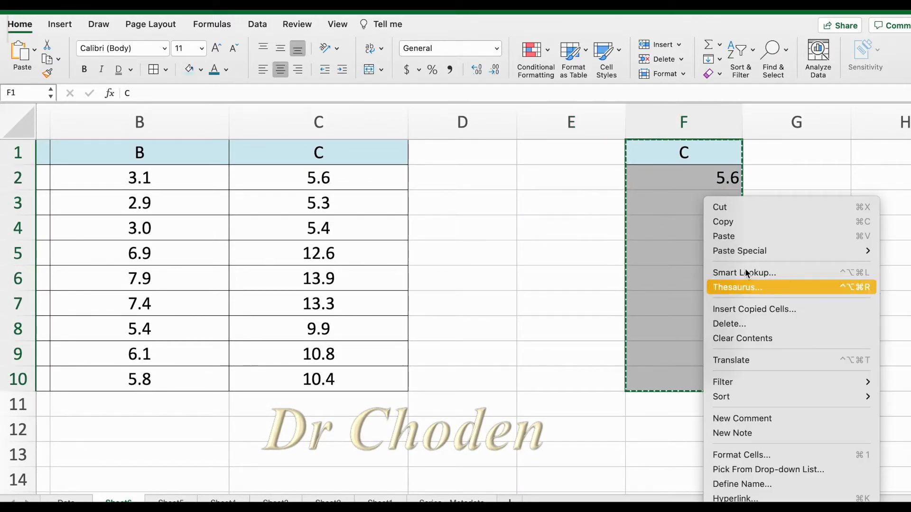
pyautogui.click(752, 222)
# Step: Insert the copied cells at column C, shifting the existing cells right
pyautogui.hscroll(-3, 488, 159)
pyautogui.click(470, 110)
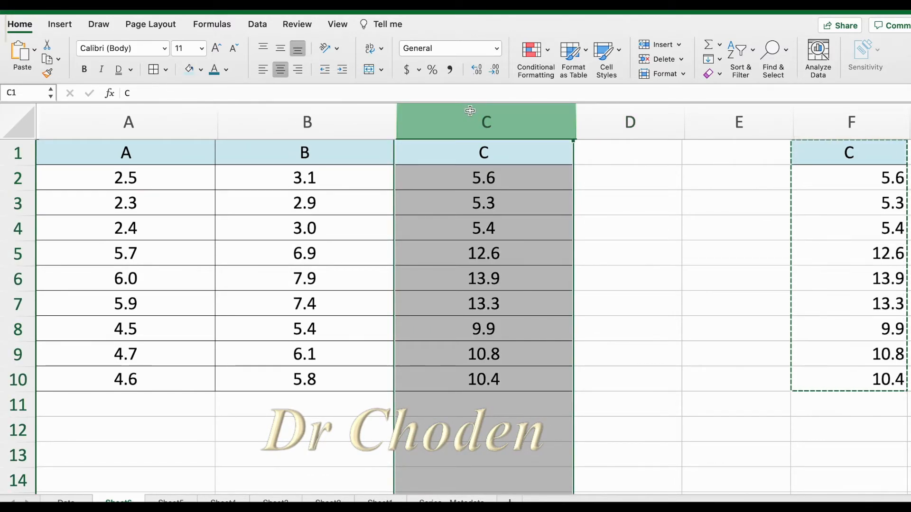
pyautogui.rightClick(469, 110)
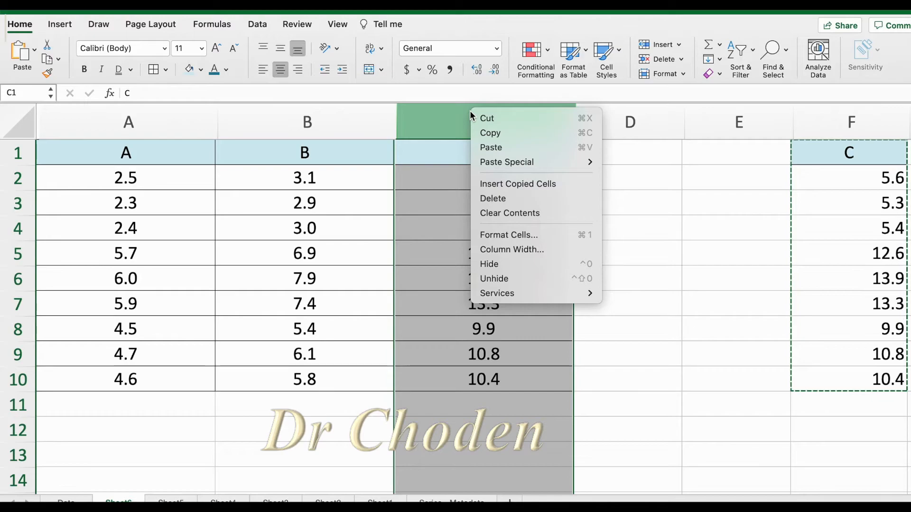
pyautogui.click(500, 186)
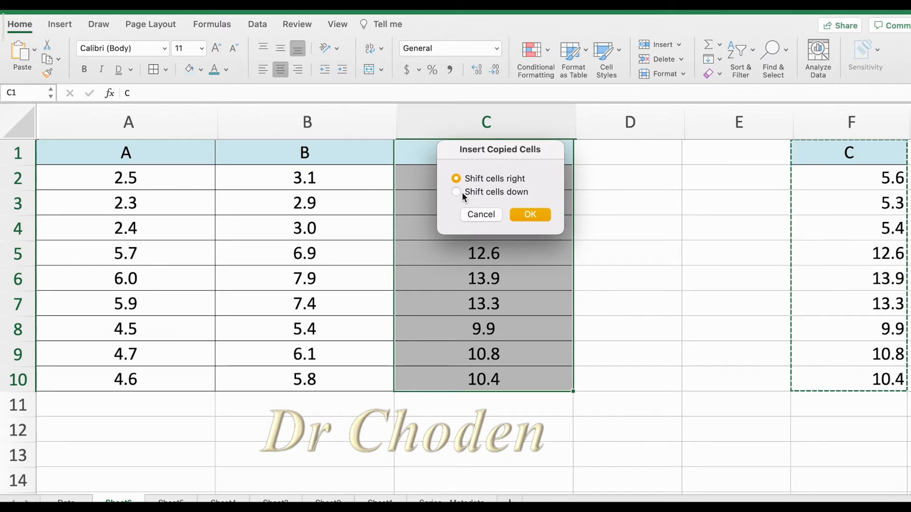
pyautogui.click(534, 214)
# Step: Narrow column C to about two-thirds of its width
pyautogui.click(700, 179)
pyautogui.click(634, 115)
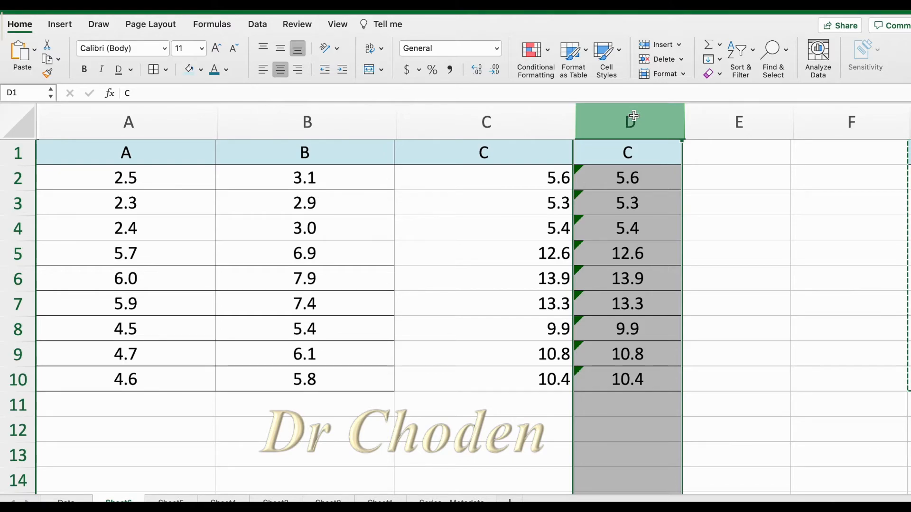
pyautogui.moveTo(575, 115); pyautogui.dragTo(474, 124)
pyautogui.click(458, 114)
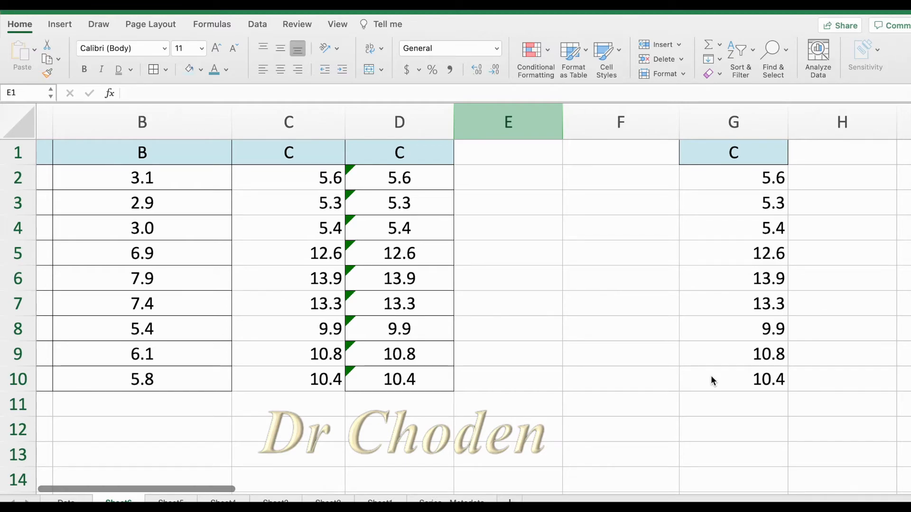
# Step: Delete sheet column D and insert a blank sheet column in its place
pyautogui.click(391, 107)
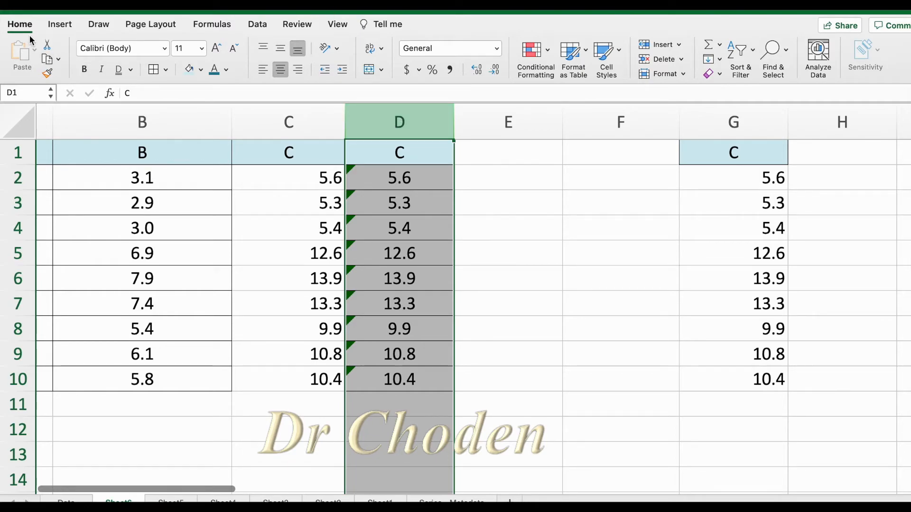
pyautogui.click(681, 59)
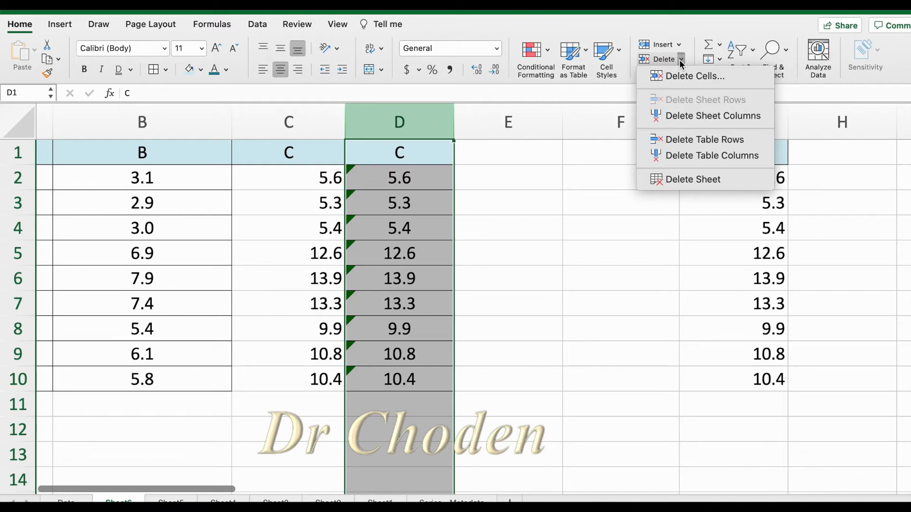
pyautogui.click(689, 114)
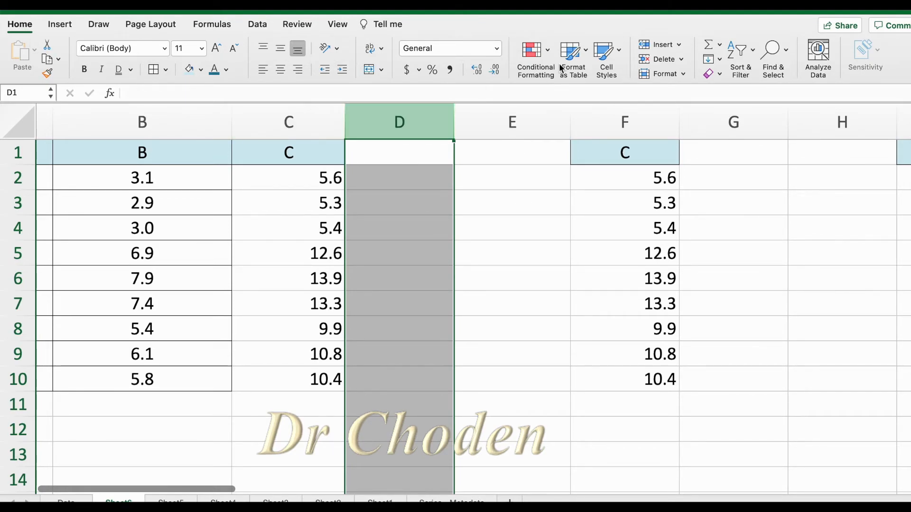
pyautogui.click(680, 46)
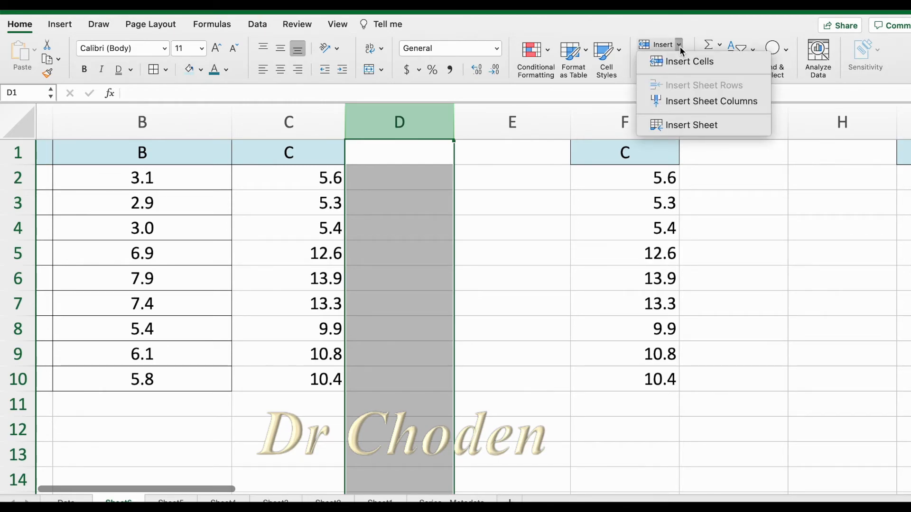
pyautogui.click(677, 103)
# Step: Insert a blank sheet row above row 6
pyautogui.hscroll(-3, 499, 244)
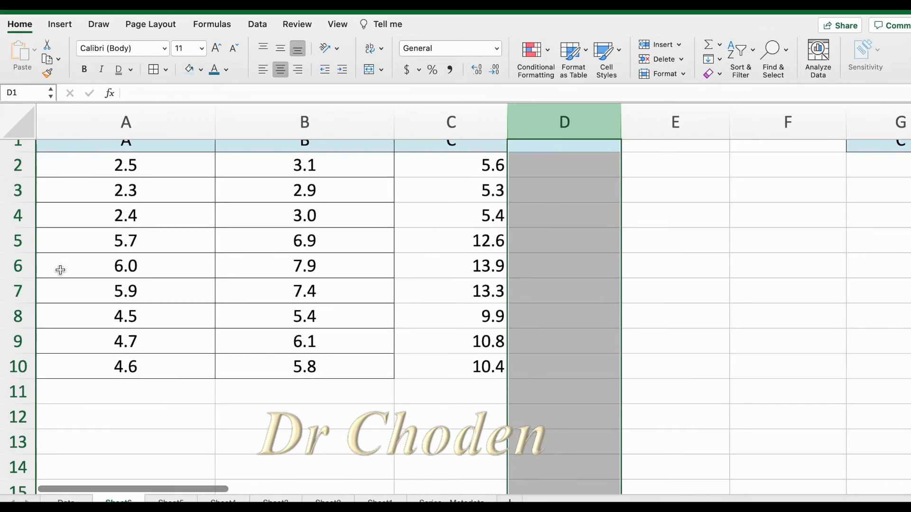
pyautogui.click(17, 269)
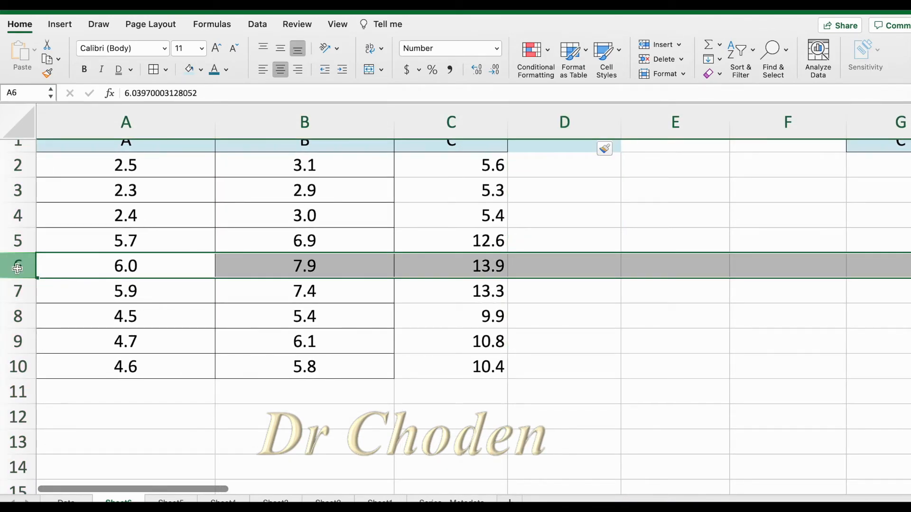
pyautogui.click(679, 48)
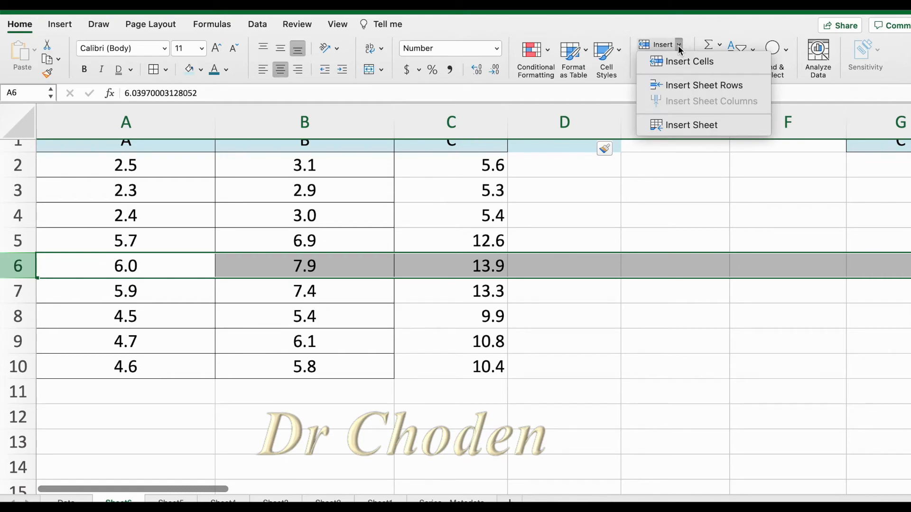
pyautogui.click(690, 86)
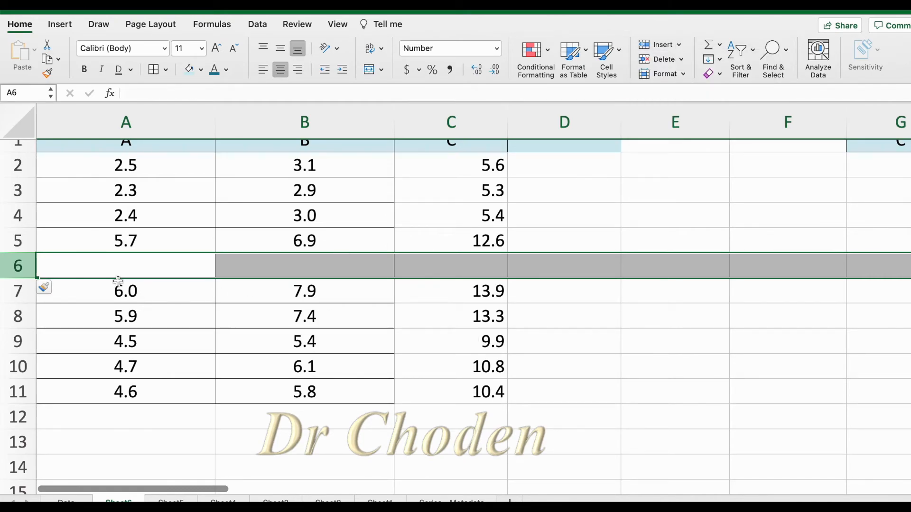
pyautogui.scroll(1, 129, 281)
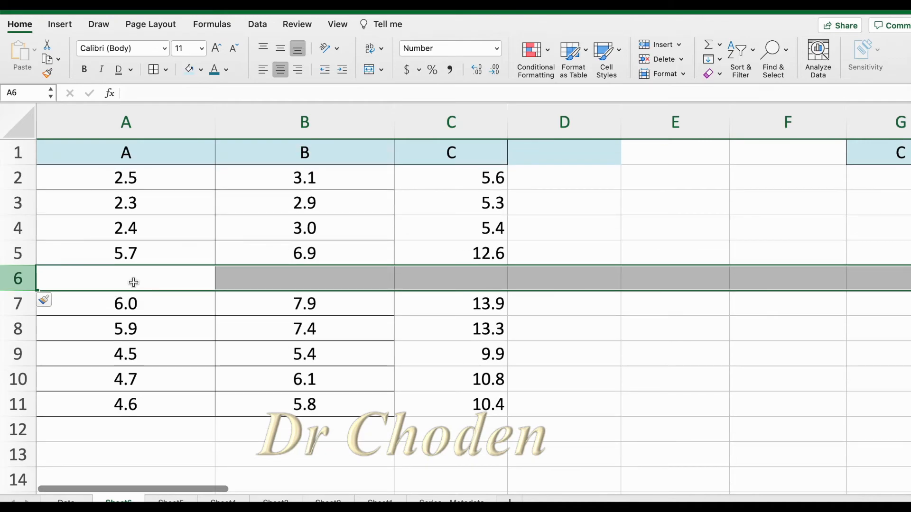
# Step: Delete row 3 from the sheet
pyautogui.click(18, 203)
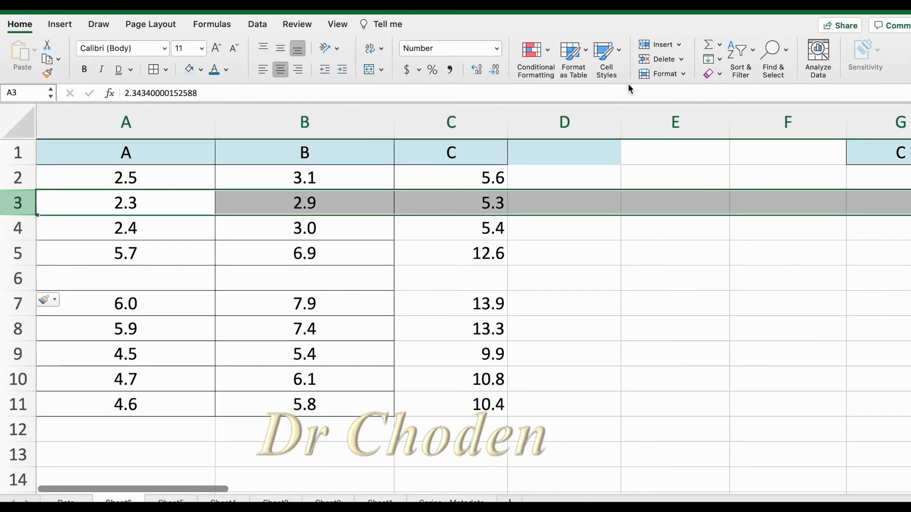
pyautogui.click(682, 58)
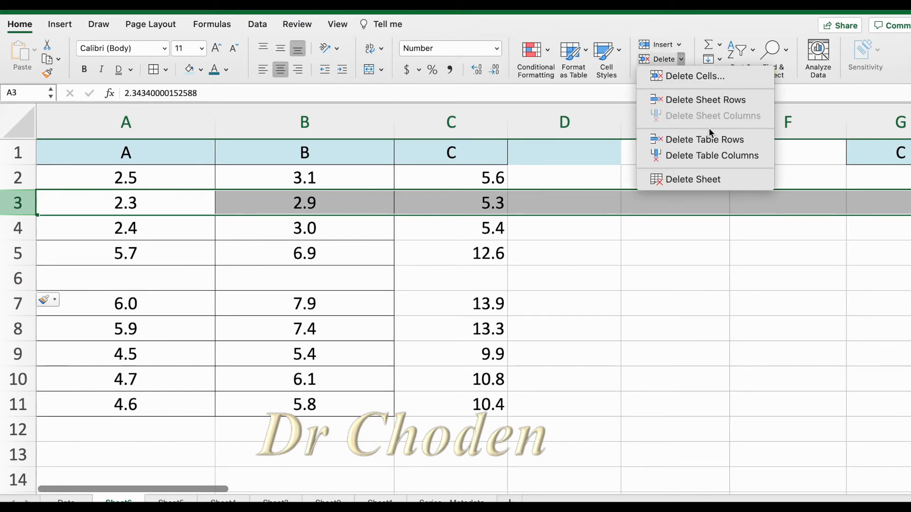
pyautogui.click(705, 141)
pyautogui.click(683, 58)
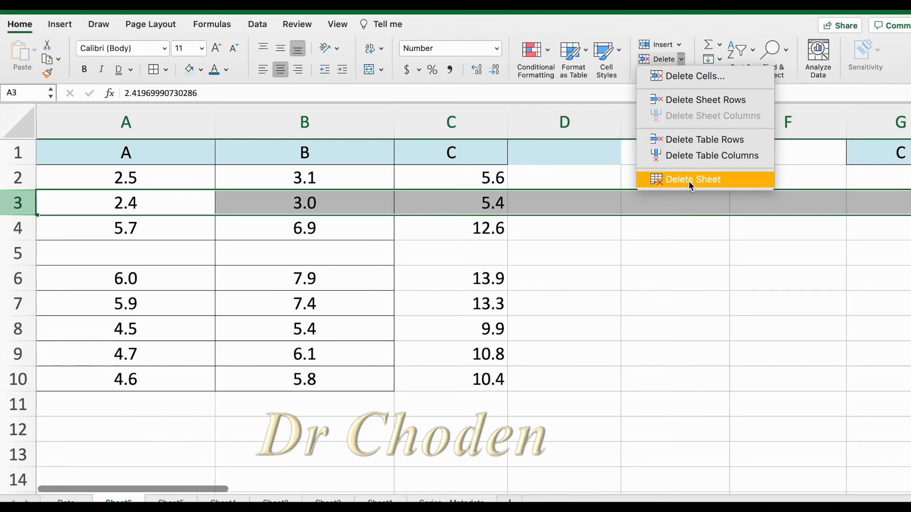
pyautogui.click(534, 218)
# Step: Insert a blank column between columns B and C
pyautogui.click(456, 115)
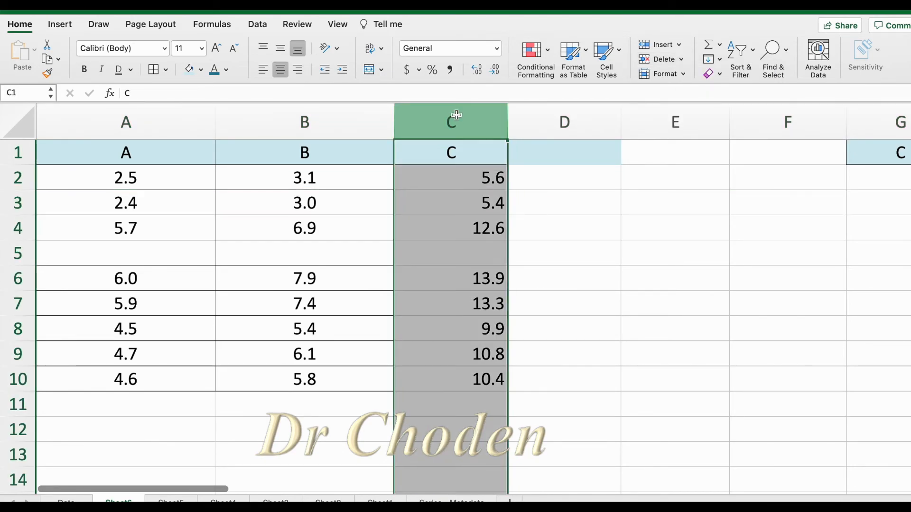
pyautogui.rightClick(456, 115)
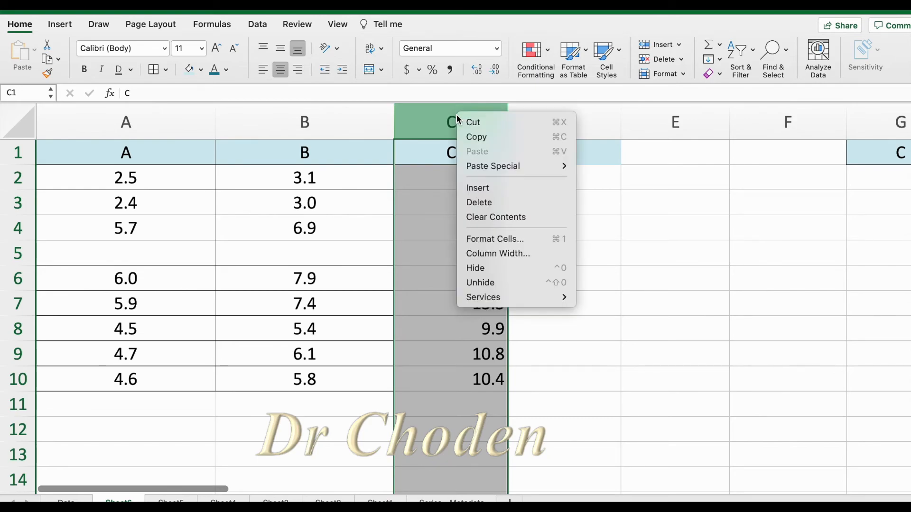
pyautogui.click(487, 188)
pyautogui.click(333, 295)
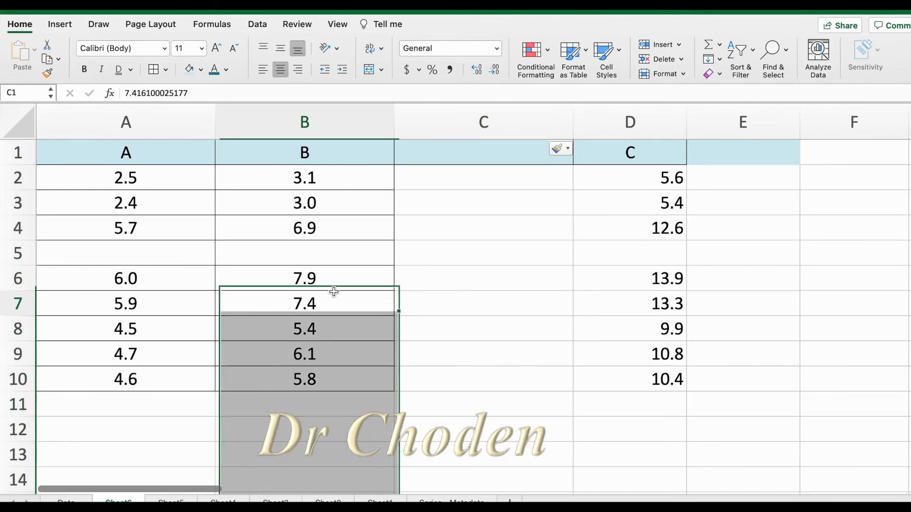
# Step: Insert a blank row above row 3
pyautogui.click(13, 203)
pyautogui.rightClick(14, 206)
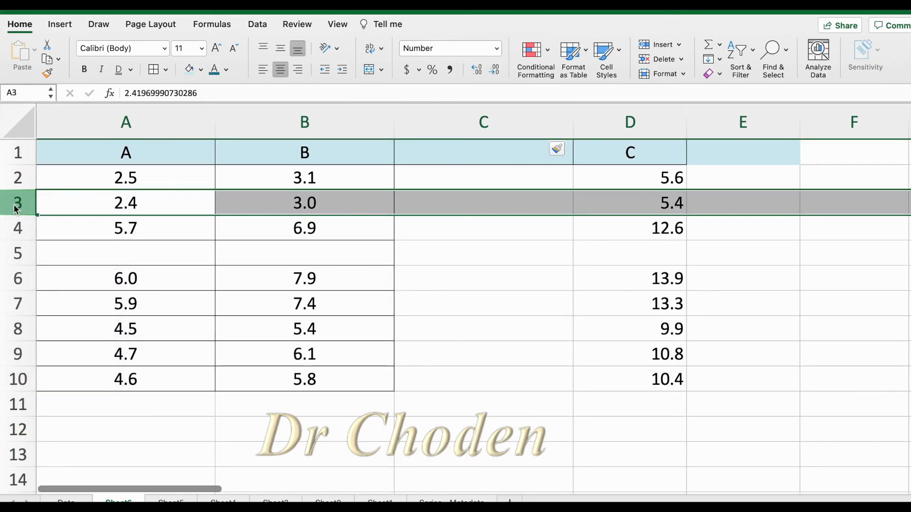
pyautogui.rightClick(15, 206)
pyautogui.click(46, 276)
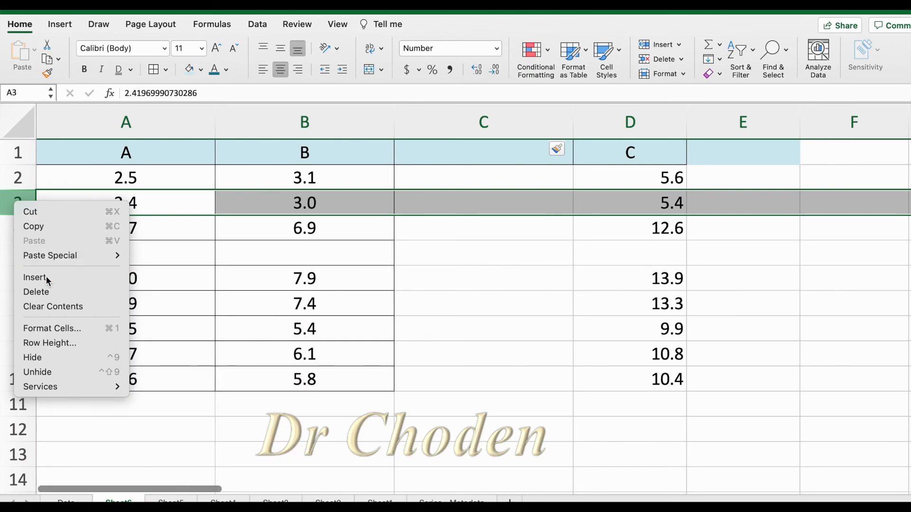
pyautogui.click(510, 274)
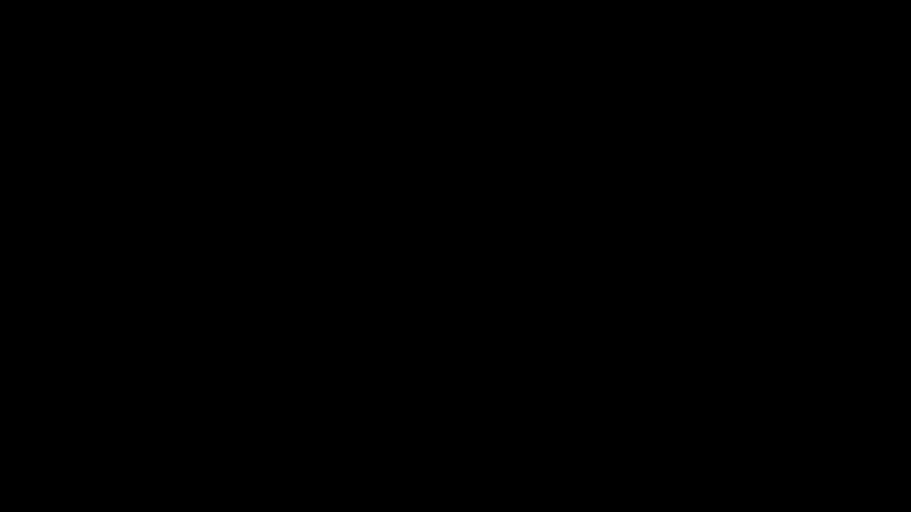